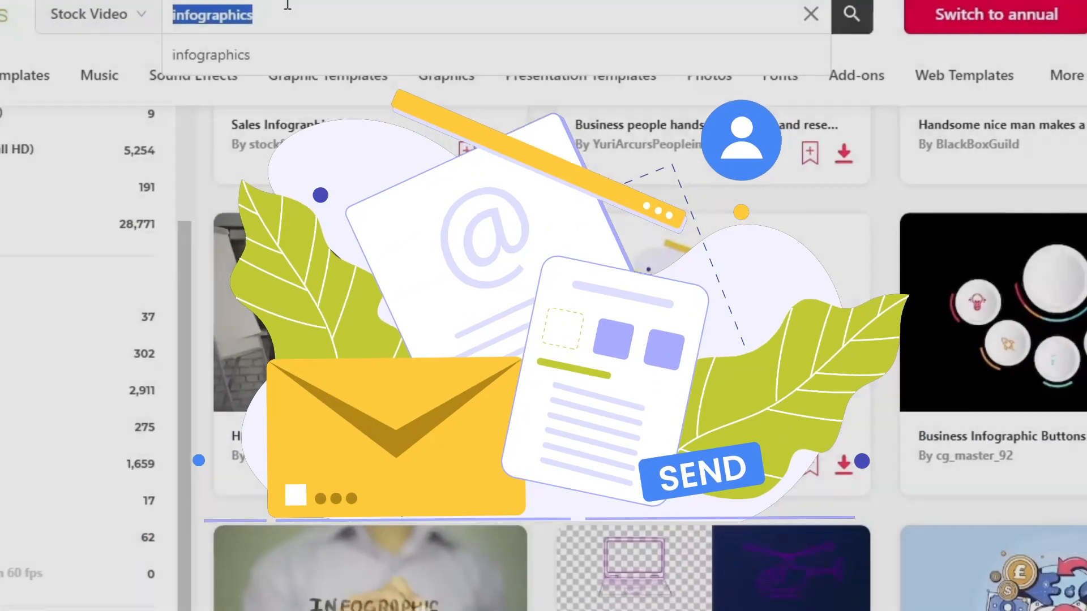
# Search stock video for "transitions" and browse the results
pyautogui.write('transitions')
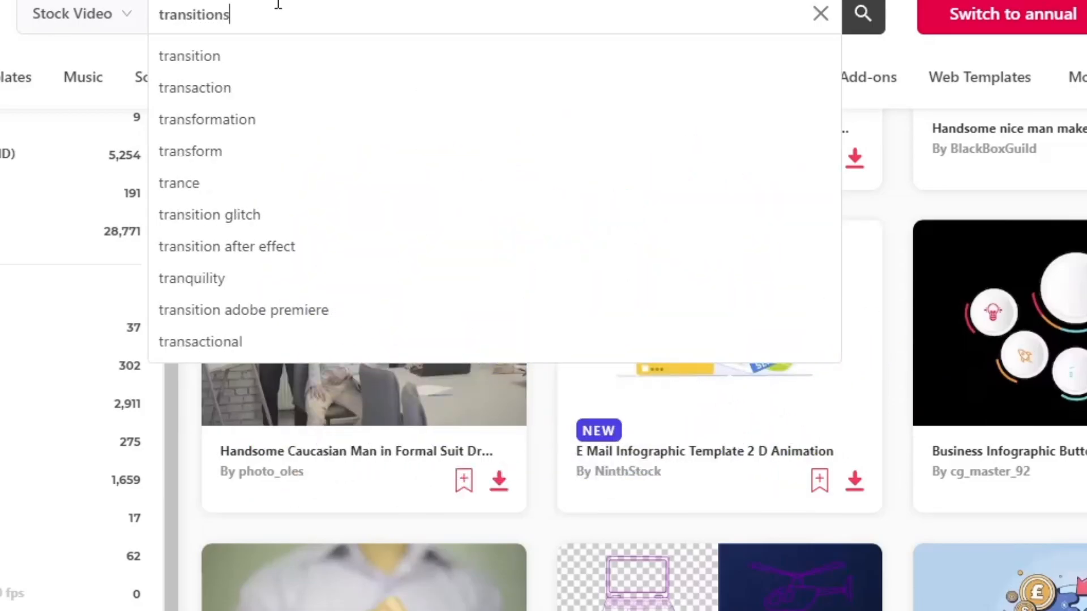
pyautogui.press('Return')
pyautogui.scroll(-10, 543, 306)
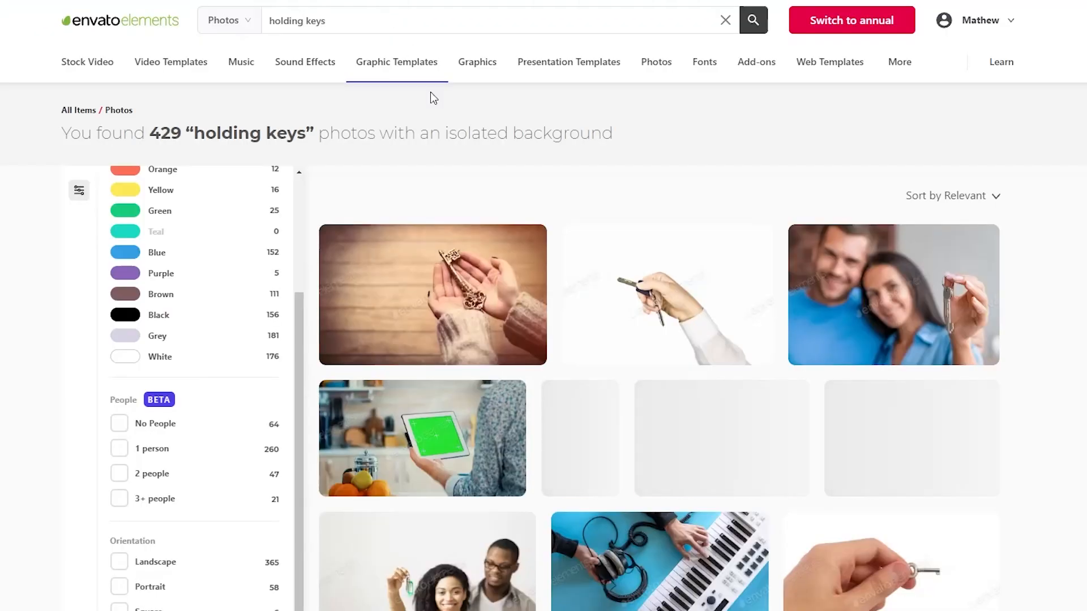
# Choose a photo of hands passing over car keys from the "holding keys" results and download it
pyautogui.scroll(-10, 1049, 488)
pyautogui.click(573, 410)
pyautogui.click(834, 296)
pyautogui.click(716, 157)
pyautogui.click(745, 304)
pyautogui.click(371, 314)
pyautogui.click(441, 446)
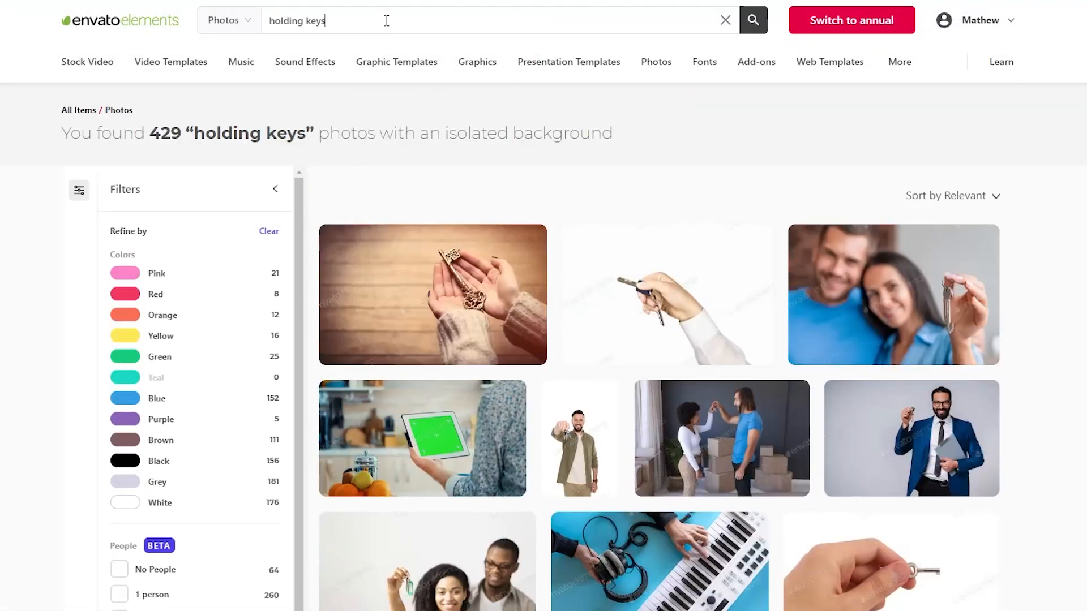
# Search the isolated-background photos for "car" and look through the results for a suitable vehicle
pyautogui.tripleClick(383, 21)
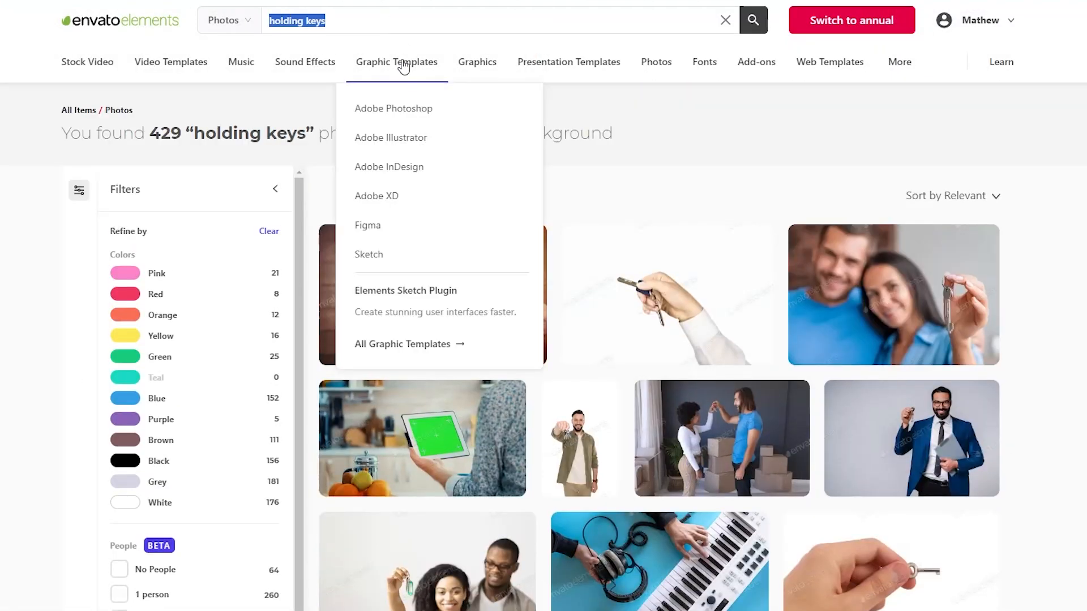
pyautogui.write('car')
pyautogui.press('Return')
pyautogui.scroll(-10, 791, 438)
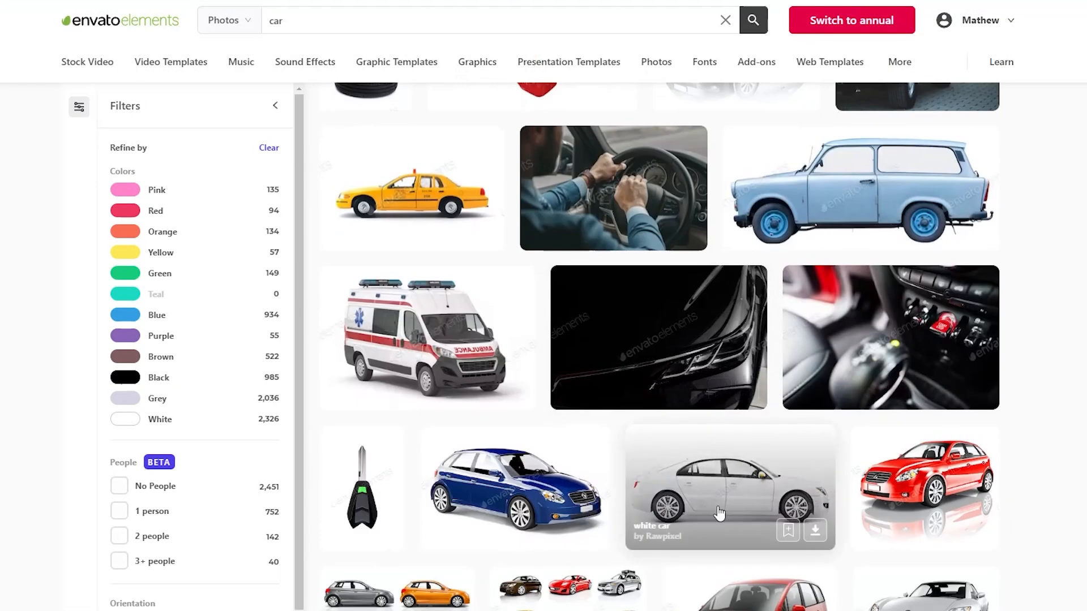
pyautogui.scroll(-10, 791, 437)
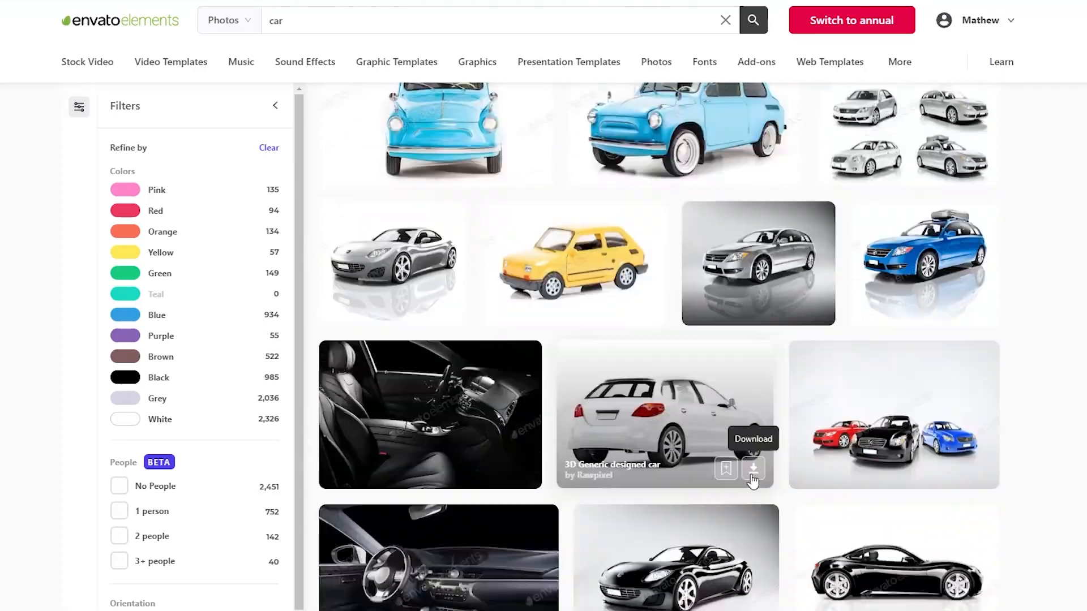
# Download the blue retro car photo with a roof rack from the car results
pyautogui.scroll(3, 753, 481)
pyautogui.click(648, 495)
pyautogui.click(806, 358)
pyautogui.click(532, 356)
pyautogui.click(807, 358)
pyautogui.scroll(3, 807, 358)
pyautogui.click(533, 497)
pyautogui.click(433, 434)
pyautogui.click(427, 434)
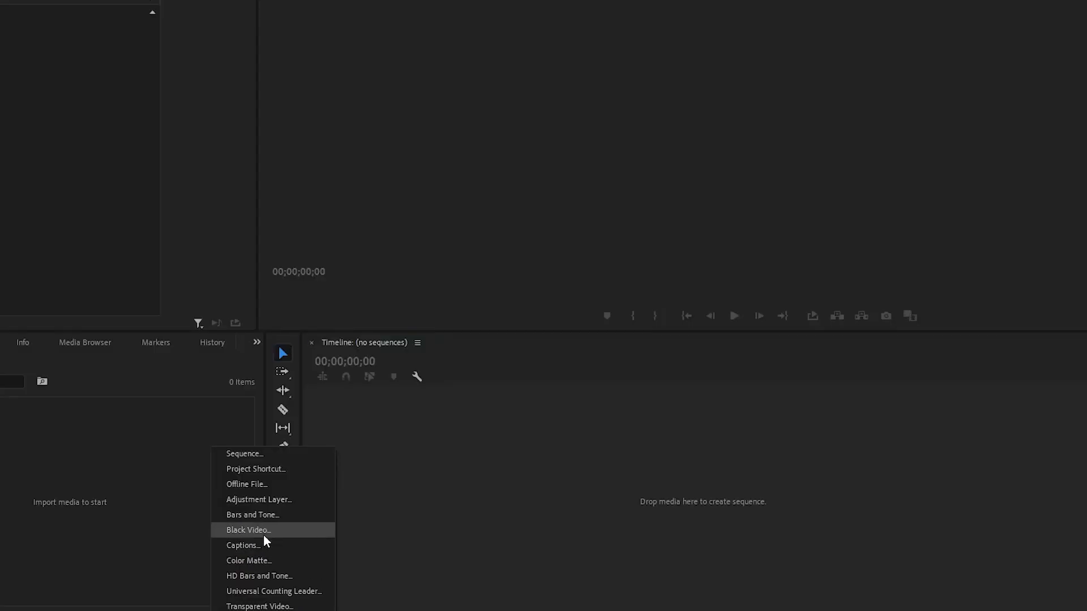
# In Premiere Pro, extend the black video clip to 15 seconds and replace it with an After Effects composition
pyautogui.moveTo(483, 493); pyautogui.dragTo(651, 496)
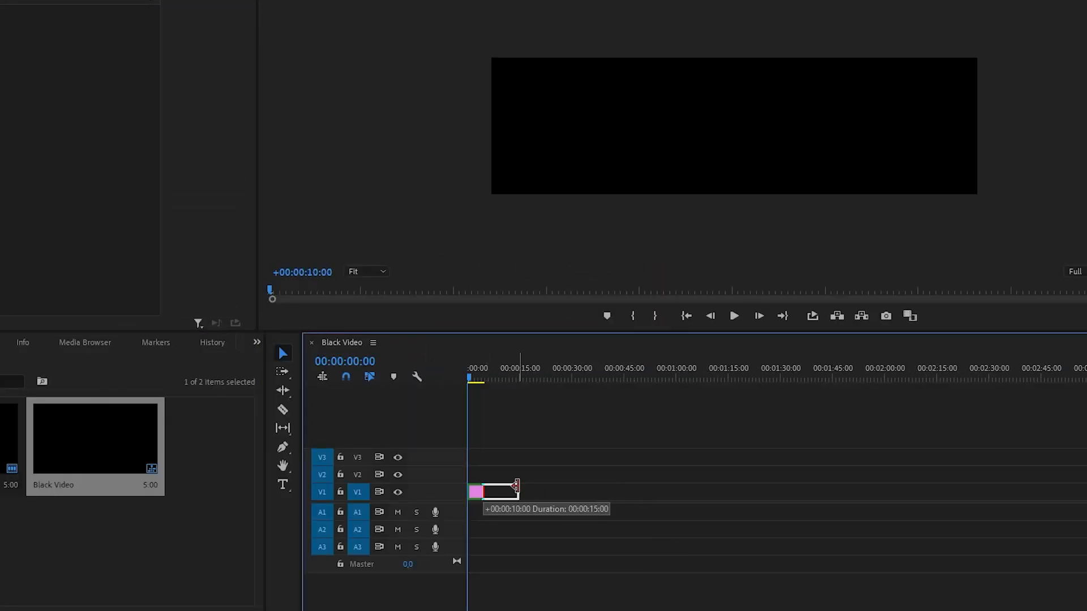
pyautogui.moveTo(517, 487); pyautogui.dragTo(518, 488)
pyautogui.rightClick(508, 506)
pyautogui.click(566, 149)
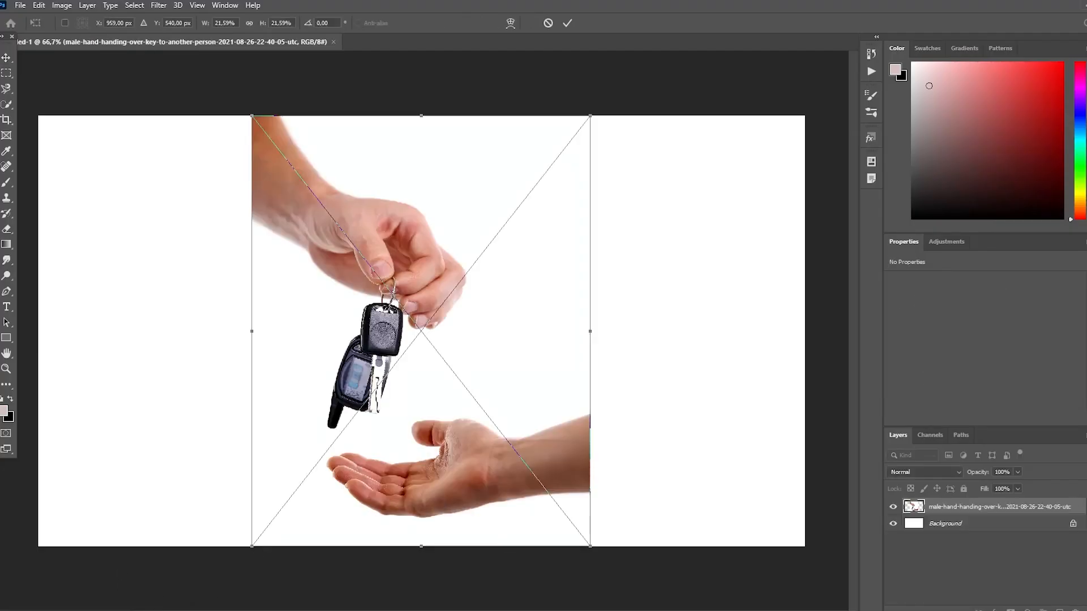
# In Photoshop, place the key hand-over photo and the construction worker photo on the canvas
pyautogui.click(568, 22)
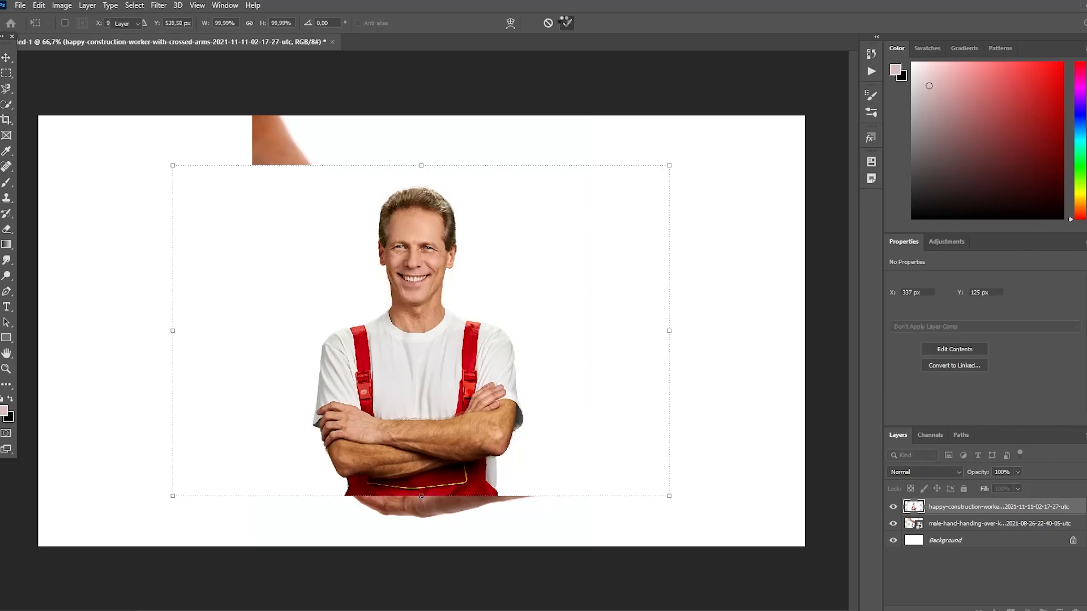
pyautogui.click(568, 23)
# Select the blue car as the subject, copy it to its own layer and delete the original photo layer
pyautogui.click(134, 5)
pyautogui.click(178, 148)
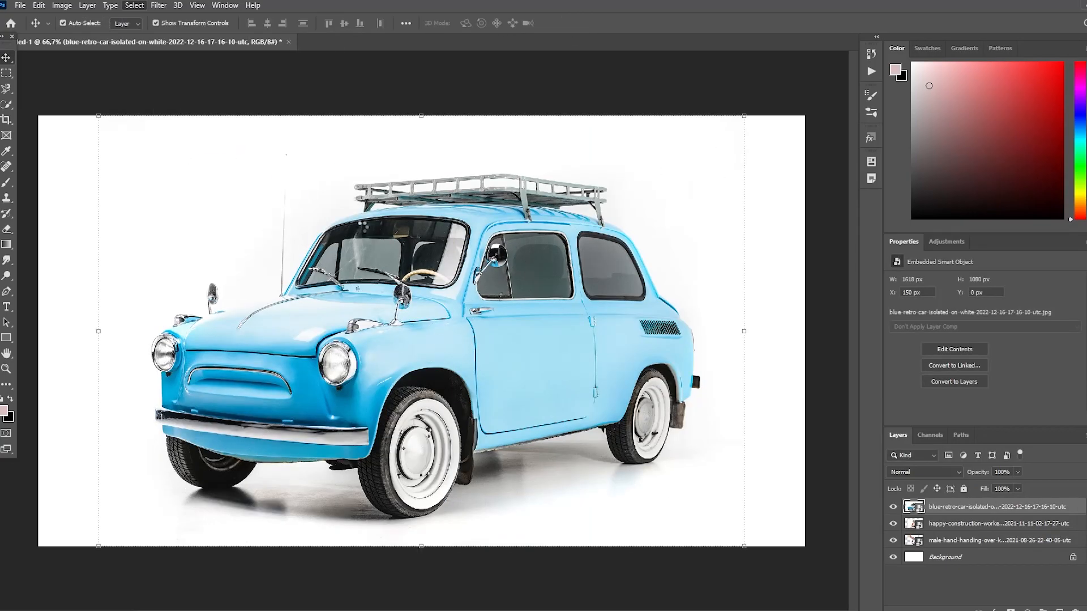
pyautogui.hotkey('ctrl', 'j')
pyautogui.click(942, 526)
pyautogui.press('Delete')
# Scale down the car cut-out and move it to the lower right of the canvas
pyautogui.moveTo(545, 404); pyautogui.dragTo(594, 412)
pyautogui.moveTo(646, 405); pyautogui.dragTo(708, 426)
pyautogui.moveTo(810, 201); pyautogui.dragTo(683, 276)
pyautogui.click(587, 23)
pyautogui.moveTo(614, 390); pyautogui.dragTo(719, 372)
# Move the construction worker photo to the left side of the canvas beside the car
pyautogui.click(419, 228)
pyautogui.press('Return')
pyautogui.moveTo(419, 227); pyautogui.dragTo(228, 205)
# Select the construction worker as the subject, copy him to a new layer and delete the original photo layer
pyautogui.click(134, 5)
pyautogui.click(215, 150)
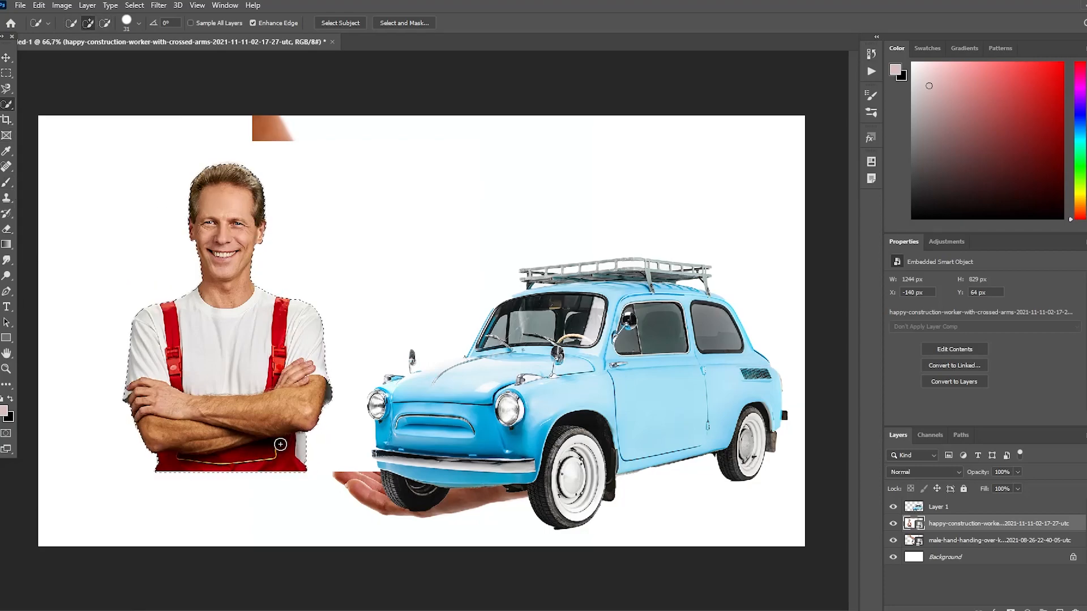
pyautogui.hotkey('ctrl', 'j')
pyautogui.click(971, 540)
pyautogui.press('Delete')
# Enlarge the worker cut-out and move it to the middle of the canvas
pyautogui.moveTo(232, 340); pyautogui.dragTo(247, 387)
pyautogui.moveTo(349, 348)
pyautogui.mouseDown()
pyautogui.moveTo(470, 340)
pyautogui.moveTo(349, 342)
pyautogui.mouseUp()
pyautogui.moveTo(350, 208); pyautogui.dragTo(553, 91)
pyautogui.moveTo(323, 269); pyautogui.dragTo(485, 352)
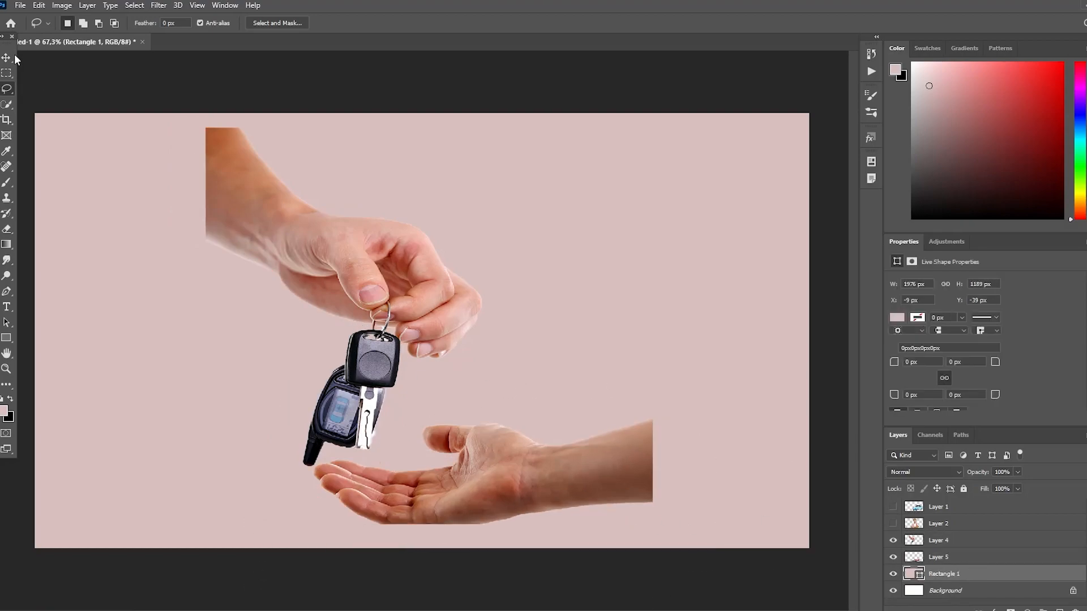
# Enlarge the hand holding the keys, rotate it about 27° counterclockwise and place it at the canvas's upper left
pyautogui.moveTo(397, 215)
pyautogui.mouseDown()
pyautogui.moveTo(331, 198)
pyautogui.moveTo(273, 213)
pyautogui.mouseUp()
pyautogui.moveTo(352, 302); pyautogui.dragTo(446, 299)
pyautogui.hotkey('ctrl', 'z')
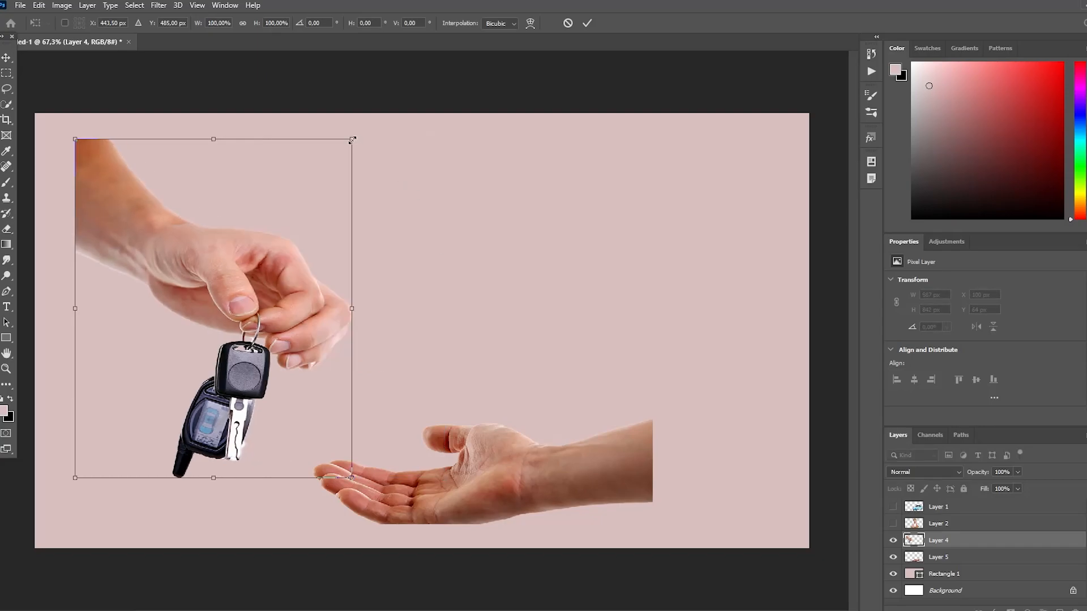
pyautogui.moveTo(351, 139); pyautogui.dragTo(481, 51)
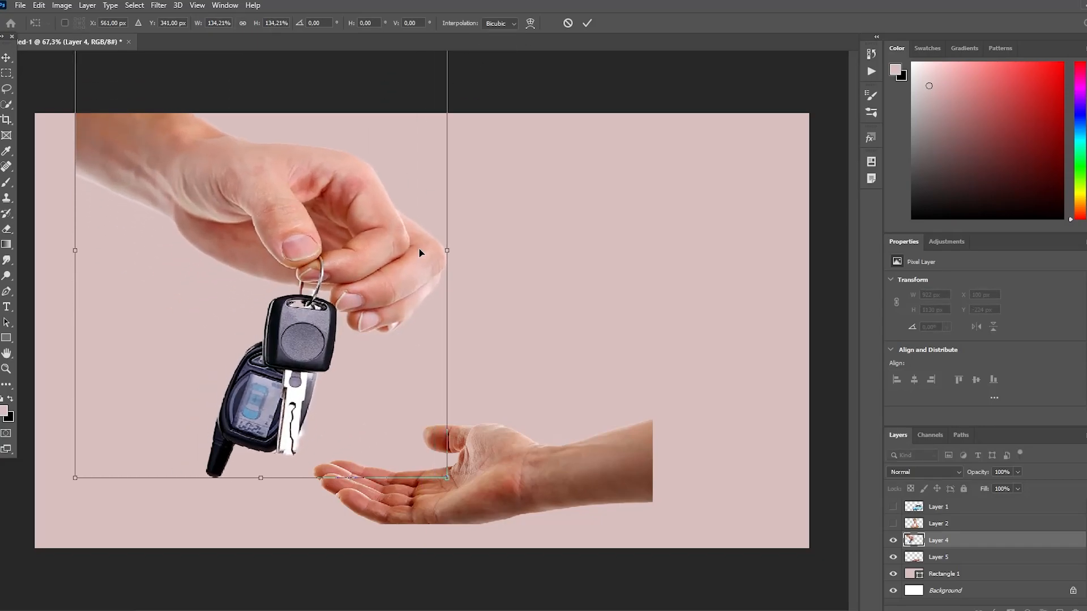
pyautogui.moveTo(369, 247); pyautogui.dragTo(315, 269)
pyautogui.moveTo(407, 351); pyautogui.dragTo(421, 252)
pyautogui.moveTo(242, 281); pyautogui.dragTo(266, 193)
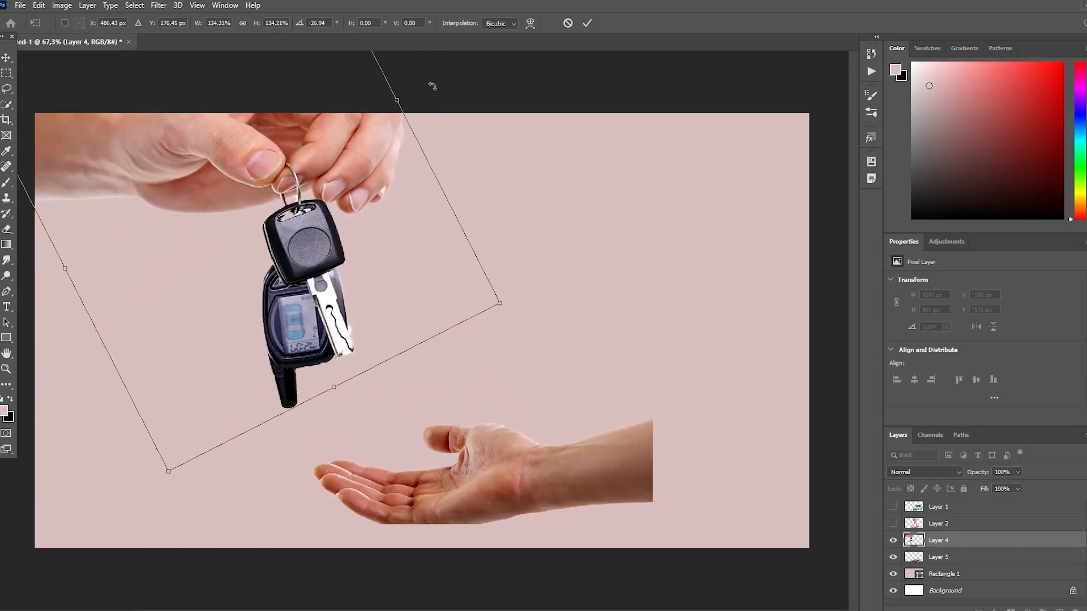
pyautogui.moveTo(500, 303); pyautogui.dragTo(553, 323)
pyautogui.press('Return')
# Move the open receiving hand to the canvas's right edge and enlarge it
pyautogui.click(536, 492)
pyautogui.moveTo(652, 471); pyautogui.dragTo(711, 470)
pyautogui.moveTo(711, 417); pyautogui.dragTo(733, 464)
pyautogui.click(587, 23)
# Show the worker and car layers and hide the pink background rectangle
pyautogui.click(893, 524)
pyautogui.click(894, 506)
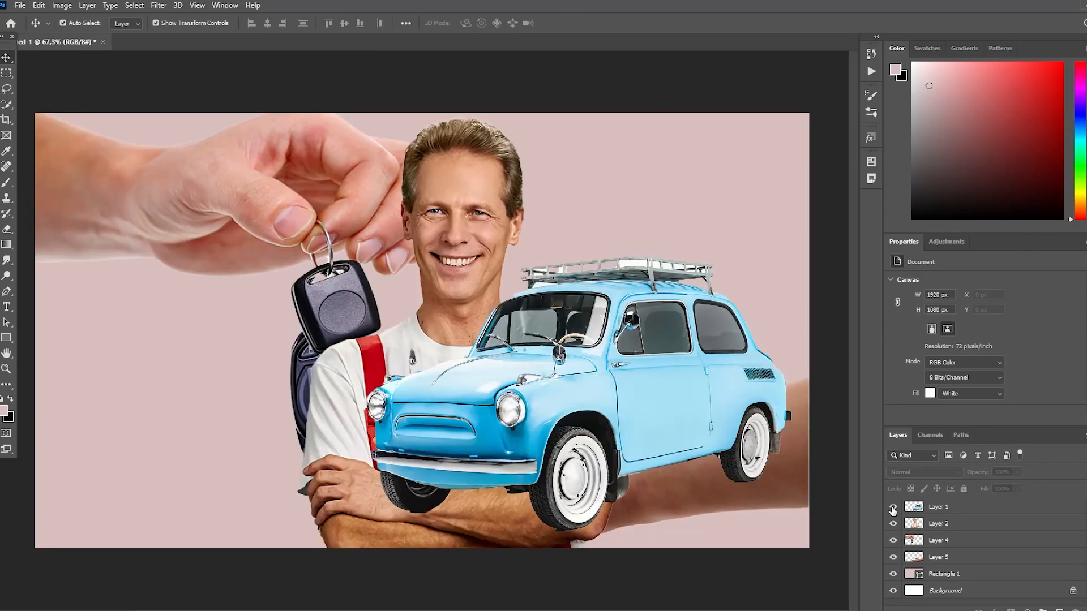
pyautogui.click(892, 574)
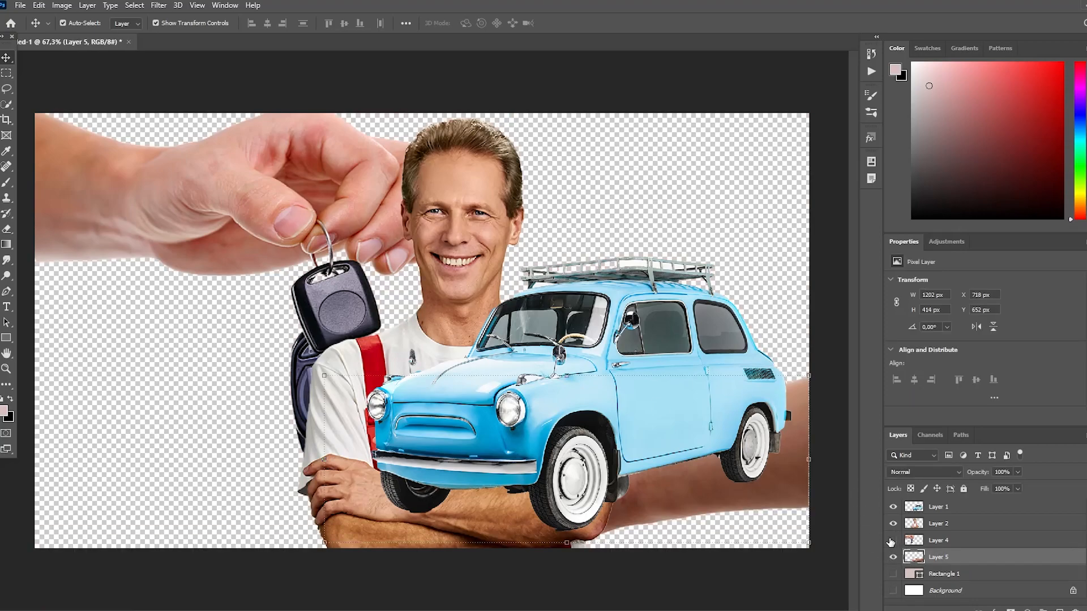
# Leave only the receiving hand layer visible and export it as a PNG
pyautogui.moveTo(893, 541); pyautogui.dragTo(893, 510)
pyautogui.click(19, 5)
pyautogui.click(306, 176)
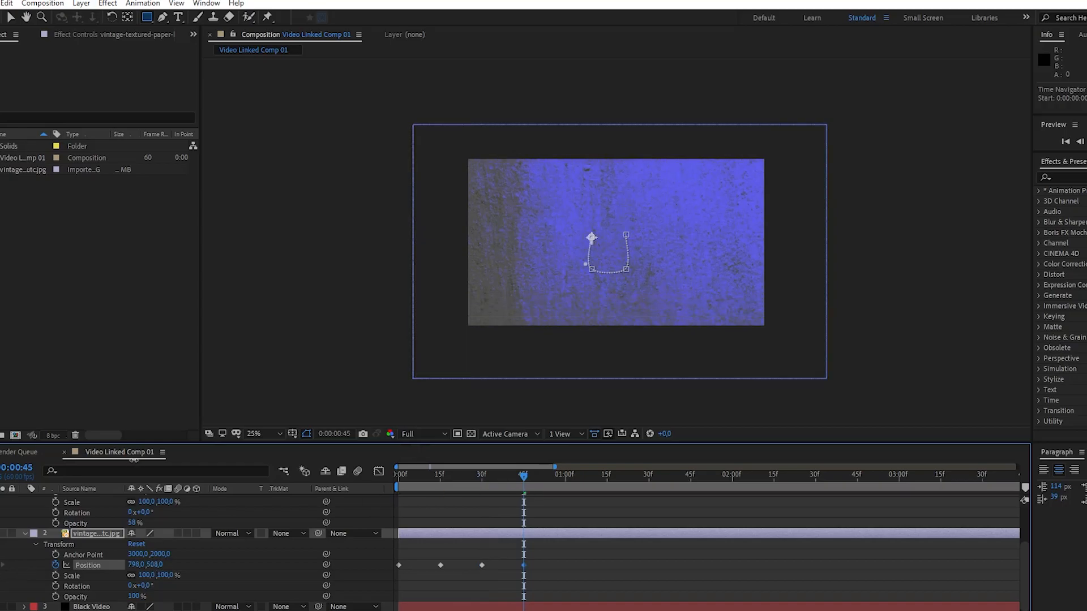
# In After Effects, convert the paper texture's position keyframes to hold keyframes and repeat them along the timeline
pyautogui.click(412, 569)
pyautogui.moveTo(590, 539); pyautogui.dragTo(370, 589)
pyautogui.rightClick(441, 565)
pyautogui.click(516, 499)
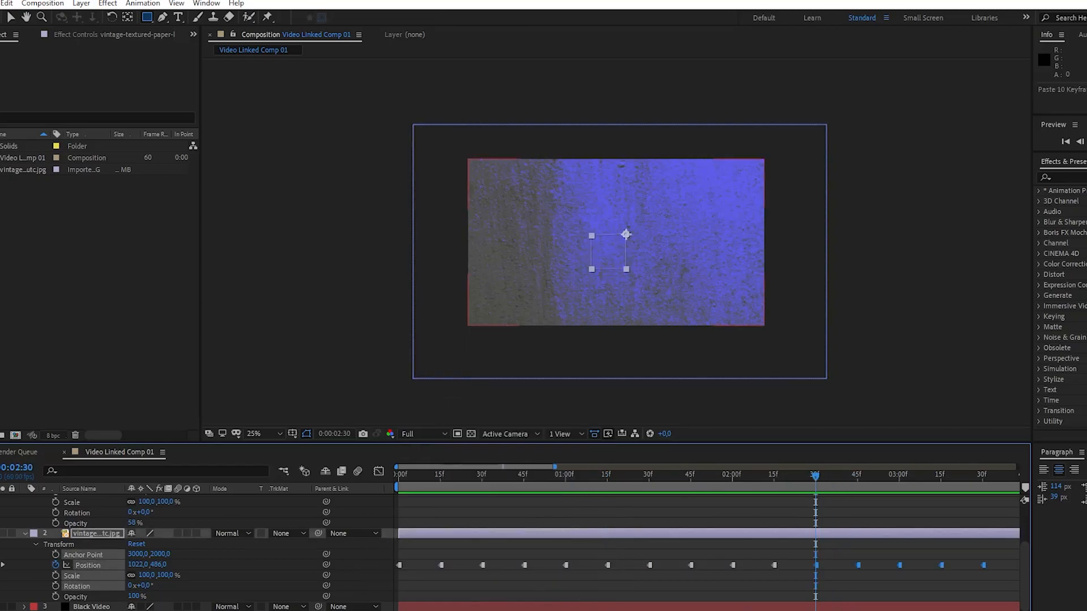
pyautogui.click(732, 558)
pyautogui.press('Home')
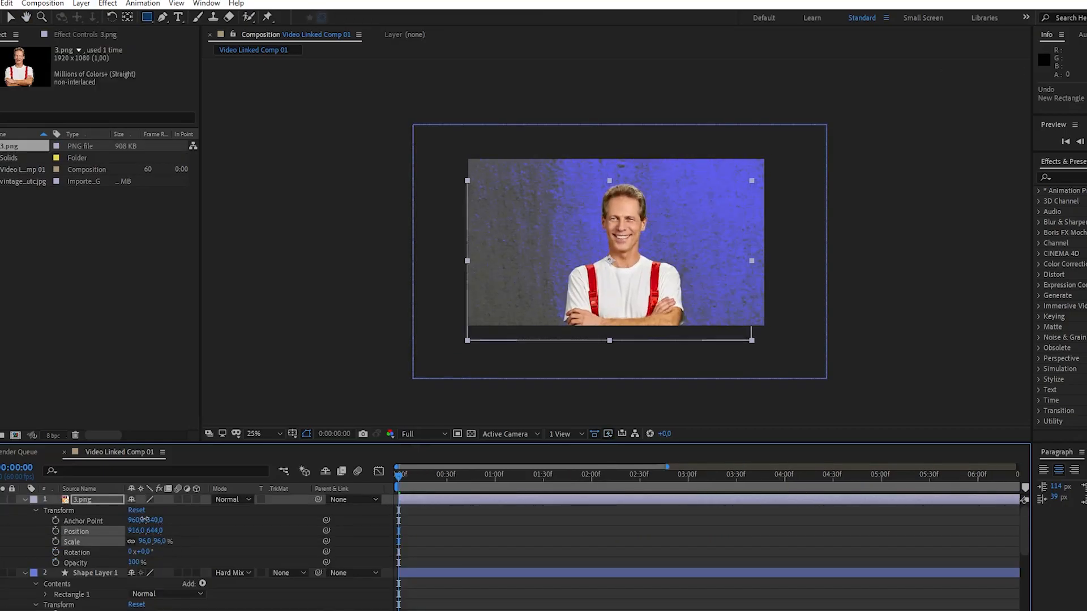
# Move the worker image 3.png to position 857, 595 in the composition
pyautogui.click(14, 17)
pyautogui.click(599, 543)
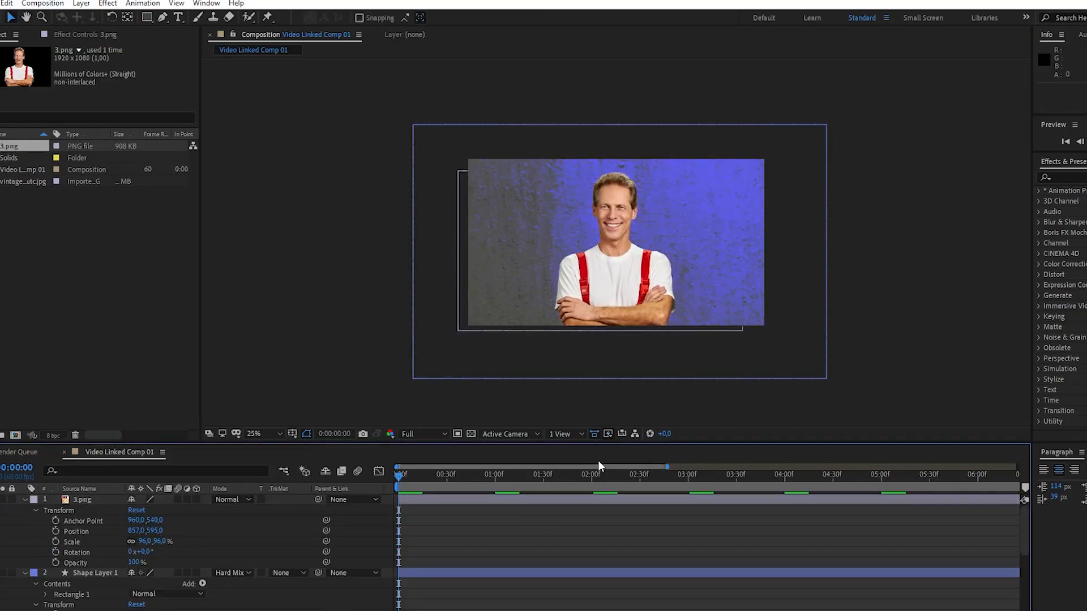
pyautogui.scroll(2, 634, 340)
pyautogui.click(635, 363)
pyautogui.click(612, 543)
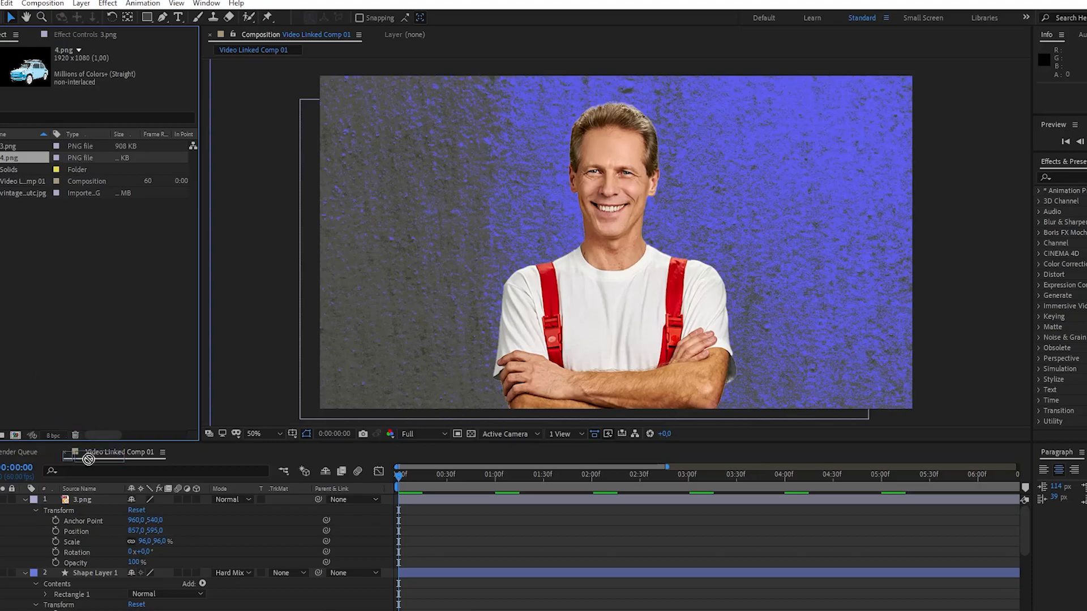
# Add 4.png above the worker layer and shift the car toward the lower right of the frame
pyautogui.moveTo(98, 495); pyautogui.dragTo(98, 498)
pyautogui.moveTo(736, 241); pyautogui.dragTo(748, 253)
pyautogui.moveTo(749, 254); pyautogui.dragTo(757, 258)
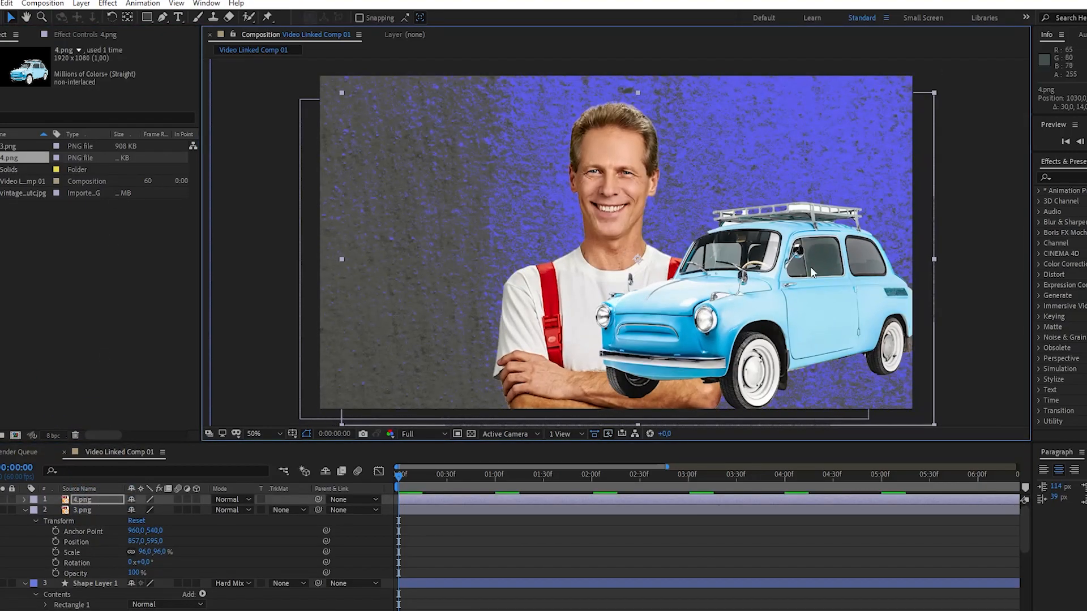
# Scale the 4.png car layer to 81% and set its position to 1155, 661
pyautogui.click(24, 500)
pyautogui.click(34, 510)
pyautogui.moveTo(162, 543); pyautogui.dragTo(198, 531)
pyautogui.moveTo(134, 531); pyautogui.dragTo(175, 529)
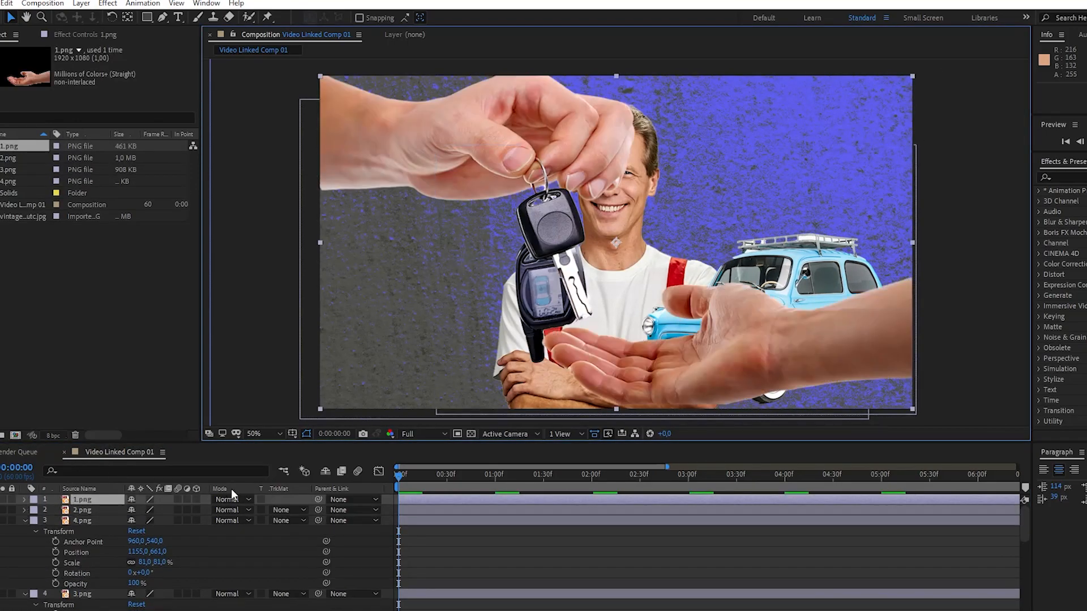
# Pre-compose the image, shape and texture layers into a composition named 1
pyautogui.click(108, 526)
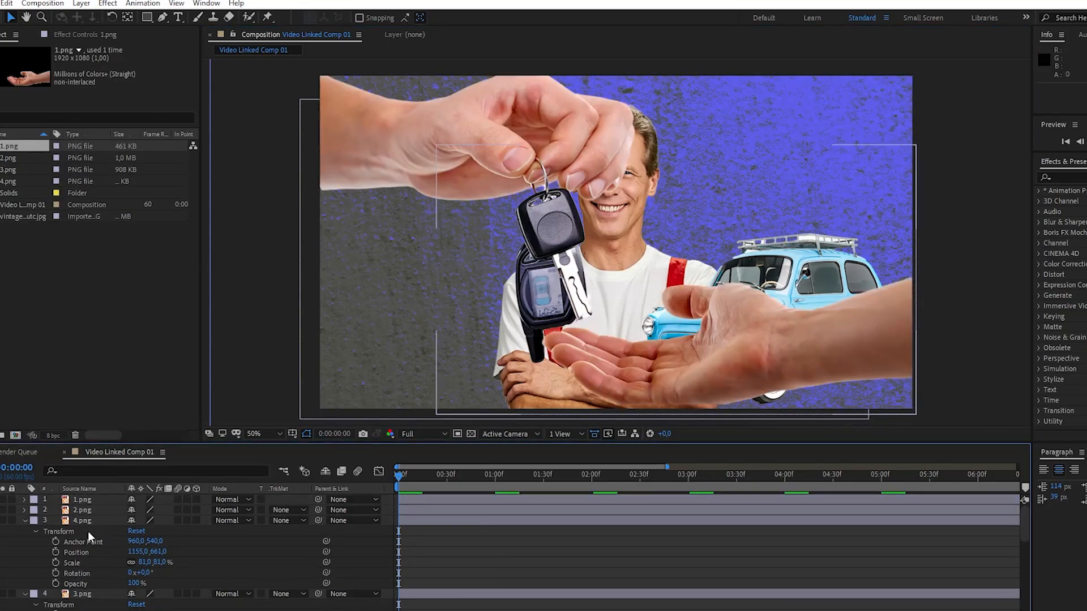
pyautogui.hotkey('ctrl', 'a')
pyautogui.rightClick(97, 501)
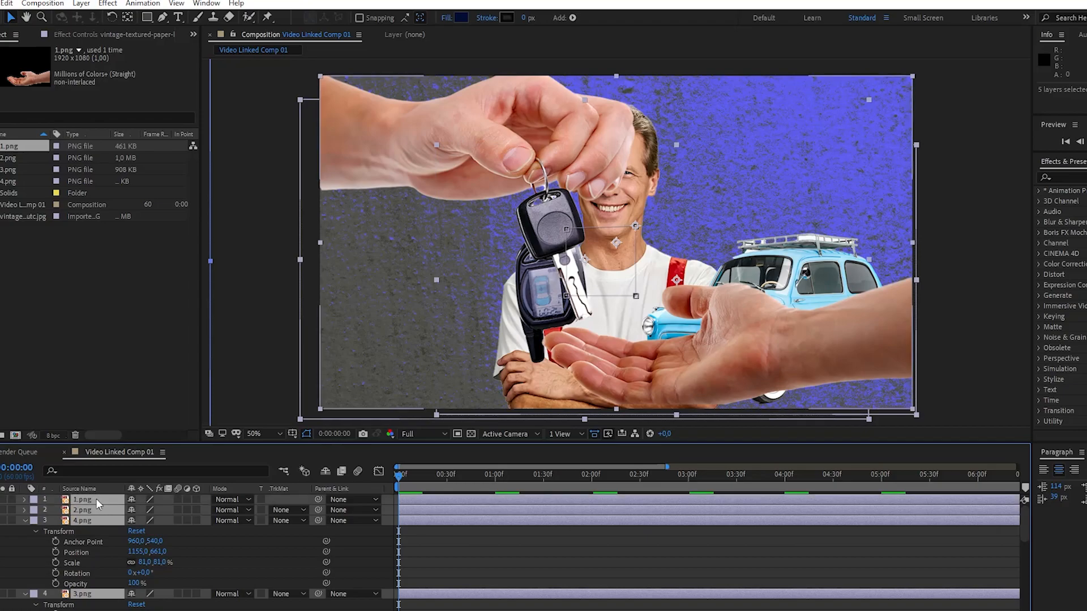
pyautogui.click(184, 432)
pyautogui.write('1')
pyautogui.press('Return')
# Keyframe layer 1's position, scale, rotation and opacity at the start and at 0:00:03:31
pyautogui.click(85, 541)
pyautogui.click(25, 500)
pyautogui.click(36, 512)
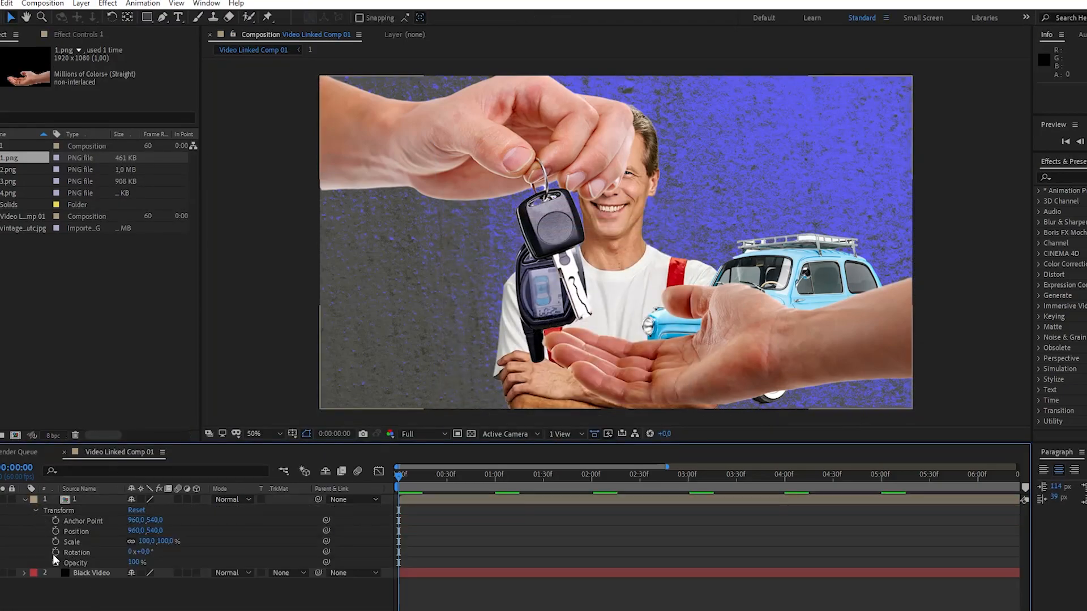
pyautogui.moveTo(56, 562); pyautogui.dragTo(56, 531)
pyautogui.press('space')
pyautogui.click(737, 475)
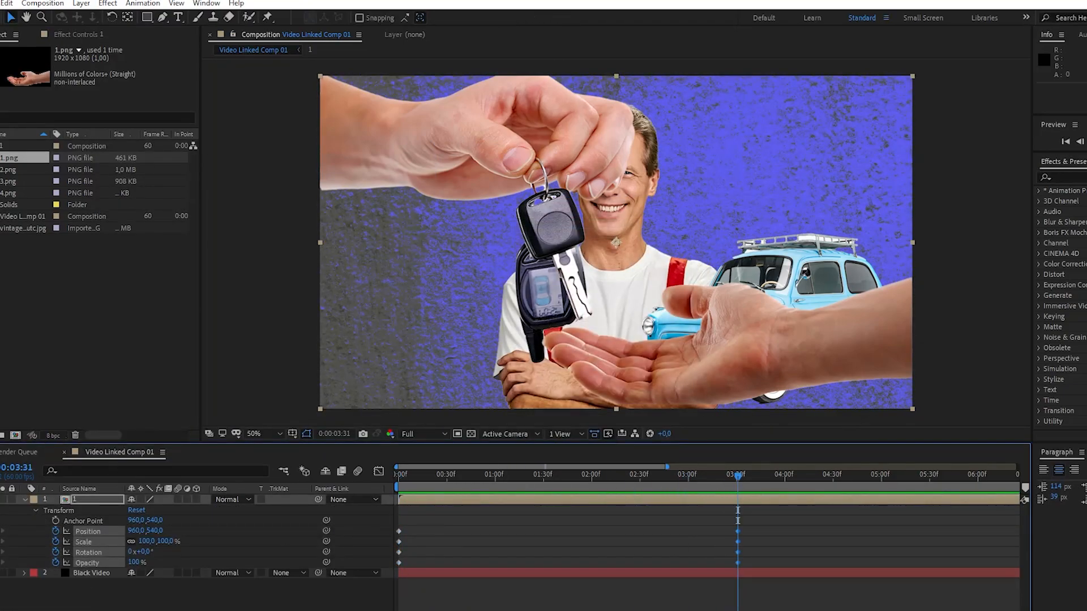
# Start layer 1's animation at 159% scale and position 960, 752, and apply Easy Ease to all its keyframes
pyautogui.press('space')
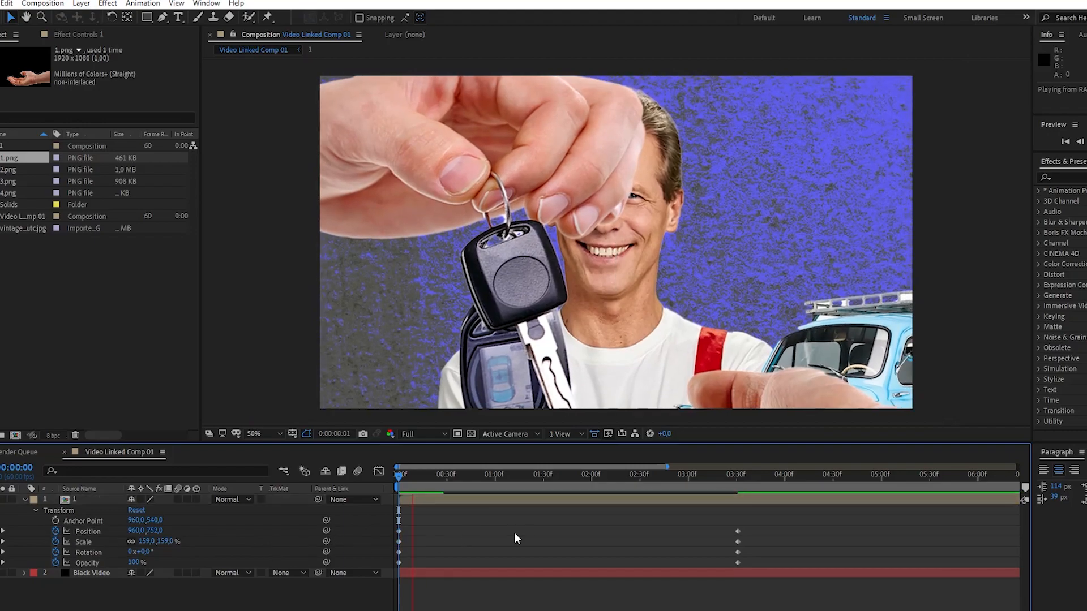
pyautogui.press('space')
pyautogui.moveTo(819, 528); pyautogui.dragTo(377, 582)
pyautogui.press('F9')
pyautogui.click(446, 534)
pyautogui.moveTo(442, 474); pyautogui.dragTo(356, 472)
pyautogui.press('space')
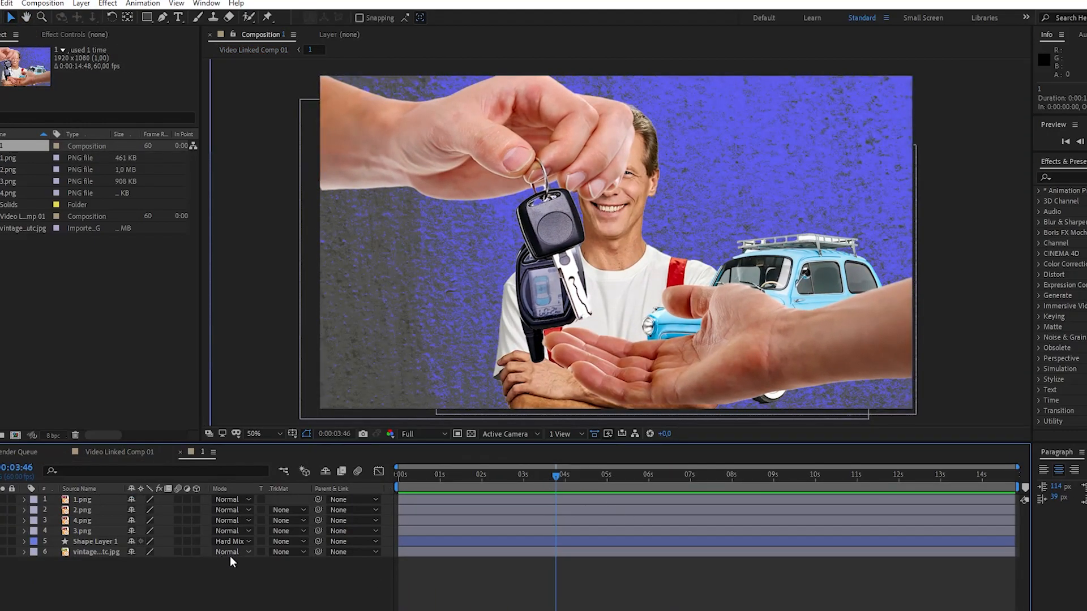
# Inside composition 1, keyframe the transform properties of 1.png and 2.png at 0:00:03:46
pyautogui.click(25, 500)
pyautogui.click(35, 510)
pyautogui.moveTo(56, 521); pyautogui.dragTo(55, 563)
pyautogui.click(24, 574)
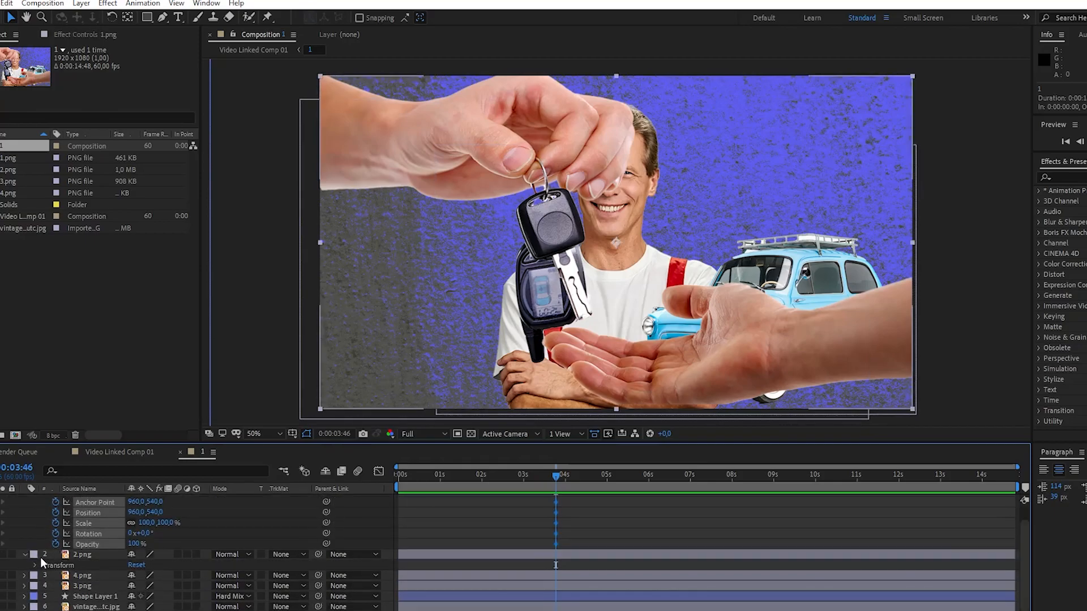
pyautogui.click(35, 566)
pyautogui.moveTo(55, 607); pyautogui.dragTo(55, 576)
# Shift 1.png's transform keyframes slightly earlier, to 0:00:03:42
pyautogui.moveTo(556, 478); pyautogui.dragTo(534, 477)
pyautogui.scroll(-1, 555, 568)
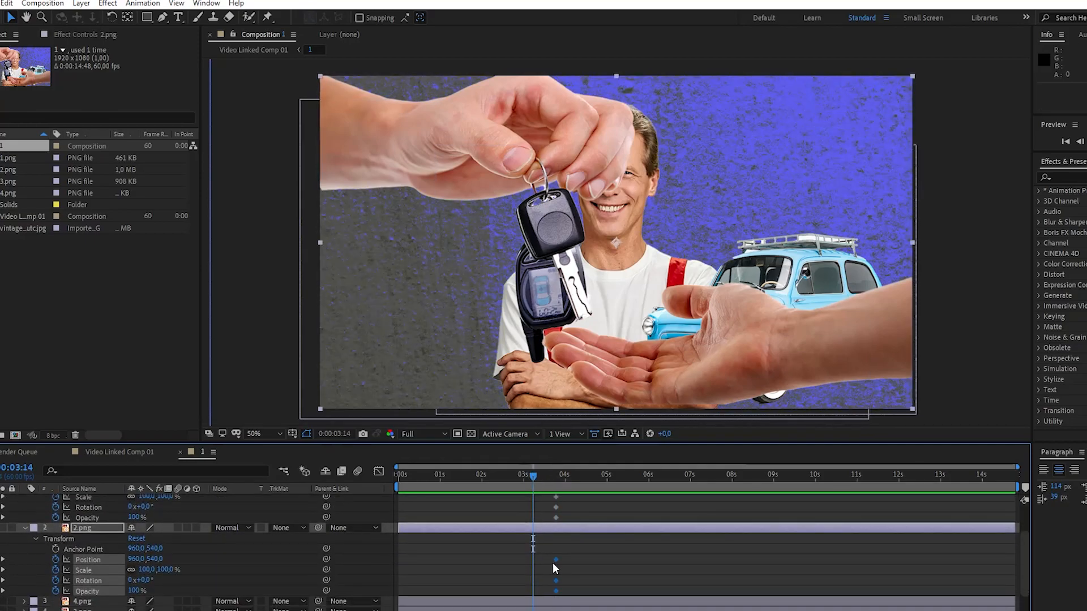
pyautogui.scroll(1, 564, 568)
pyautogui.moveTo(566, 566); pyautogui.dragTo(556, 545)
# At 0:00:02:58, set 1.png's anchor point to 1923, 815, position to 2759, 846, scale to 131% and rotation to -31°
pyautogui.click(523, 479)
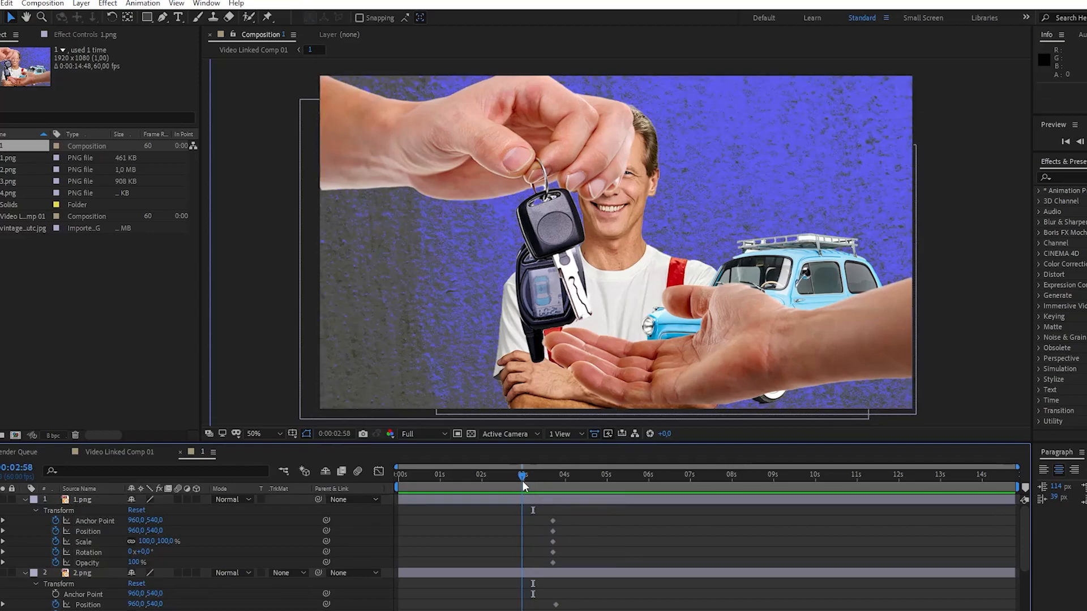
pyautogui.moveTo(479, 191)
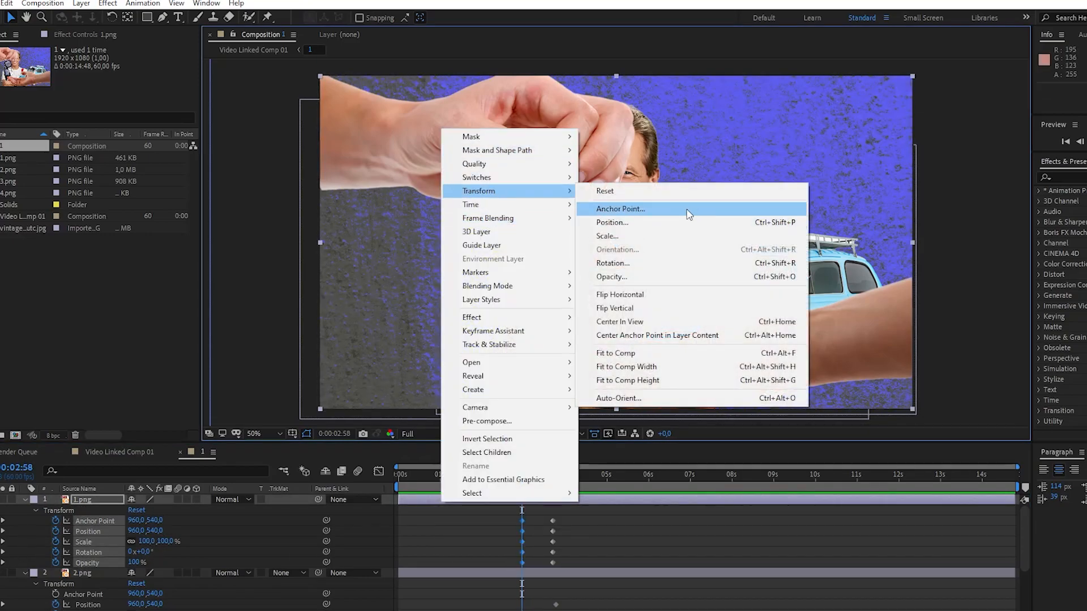
pyautogui.click(686, 208)
pyautogui.moveTo(457, 353); pyautogui.dragTo(1049, 343)
pyautogui.moveTo(454, 372); pyautogui.dragTo(621, 247)
pyautogui.press('Return')
pyautogui.moveTo(561, 271); pyautogui.dragTo(862, 365)
pyautogui.moveTo(523, 475)
pyautogui.mouseDown()
pyautogui.moveTo(562, 469)
pyautogui.moveTo(522, 475)
pyautogui.mouseUp()
pyautogui.click(444, 566)
pyautogui.moveTo(146, 554); pyautogui.dragTo(128, 554)
# Apply Easy Ease to all of 1.png's transform keyframes and preview the hand's entrance
pyautogui.moveTo(505, 514); pyautogui.dragTo(586, 567)
pyautogui.press('F9')
pyautogui.press('space')
# Start 2.png's animation just after 3 seconds at position 290, -623 and rotation -12°, Easy Ease its keyframes and preview
pyautogui.scroll(-1, 615, 532)
pyautogui.moveTo(522, 475); pyautogui.dragTo(530, 471)
pyautogui.moveTo(0, 574); pyautogui.dragTo(0, 605)
pyautogui.moveTo(135, 573); pyautogui.dragTo(111, 573)
pyautogui.moveTo(145, 594); pyautogui.dragTo(97, 574)
pyautogui.moveTo(488, 560); pyautogui.dragTo(574, 604)
pyautogui.press('F9')
pyautogui.click(631, 577)
pyautogui.press('space')
pyautogui.press('space')
# At 0:00:03:46, set 2.png's scale to 110%, rotation to -4° and position to 1033, 405
pyautogui.moveTo(530, 475); pyautogui.dragTo(556, 474)
pyautogui.moveTo(135, 574)
pyautogui.mouseDown()
pyautogui.moveTo(120, 574)
pyautogui.moveTo(135, 574)
pyautogui.mouseUp()
pyautogui.moveTo(156, 574)
pyautogui.mouseDown()
pyautogui.moveTo(130, 574)
pyautogui.moveTo(167, 573)
pyautogui.mouseUp()
pyautogui.moveTo(146, 584); pyautogui.dragTo(159, 572)
pyautogui.moveTo(145, 593); pyautogui.dragTo(139, 592)
pyautogui.moveTo(156, 574)
pyautogui.mouseDown()
pyautogui.moveTo(130, 574)
pyautogui.moveTo(146, 573)
pyautogui.mouseUp()
# Keyframe the position, scale, rotation and opacity of 3.png at the start of the composition
pyautogui.moveTo(557, 477); pyautogui.dragTo(332, 509)
pyautogui.scroll(-2, 71, 566)
pyautogui.click(25, 586)
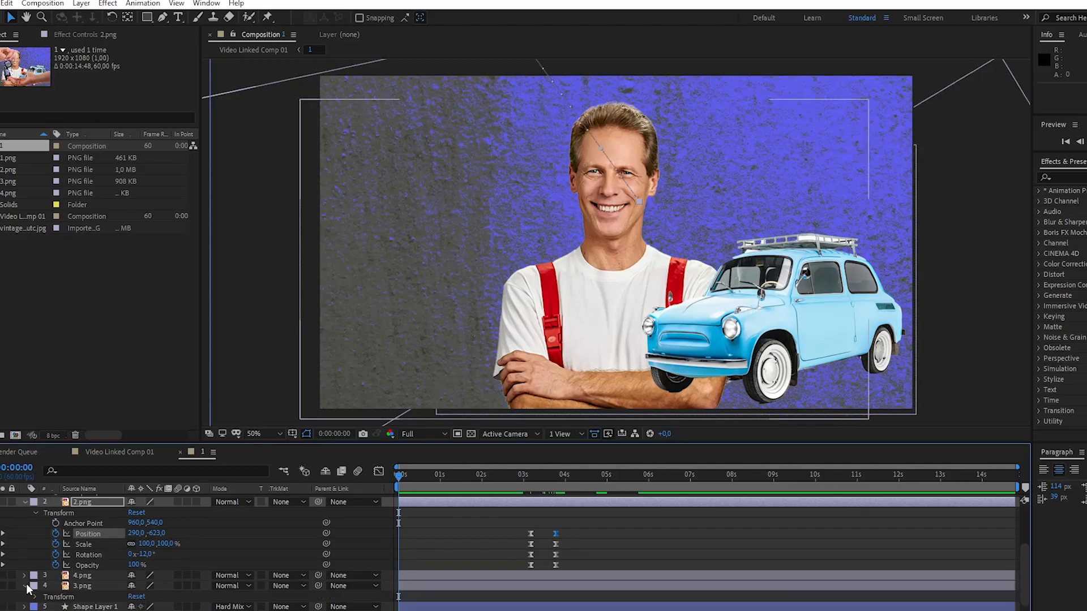
pyautogui.click(25, 576)
pyautogui.scroll(-1, 27, 578)
pyautogui.click(35, 587)
pyautogui.scroll(-1, 36, 589)
pyautogui.moveTo(55, 607); pyautogui.dragTo(56, 576)
pyautogui.press('space')
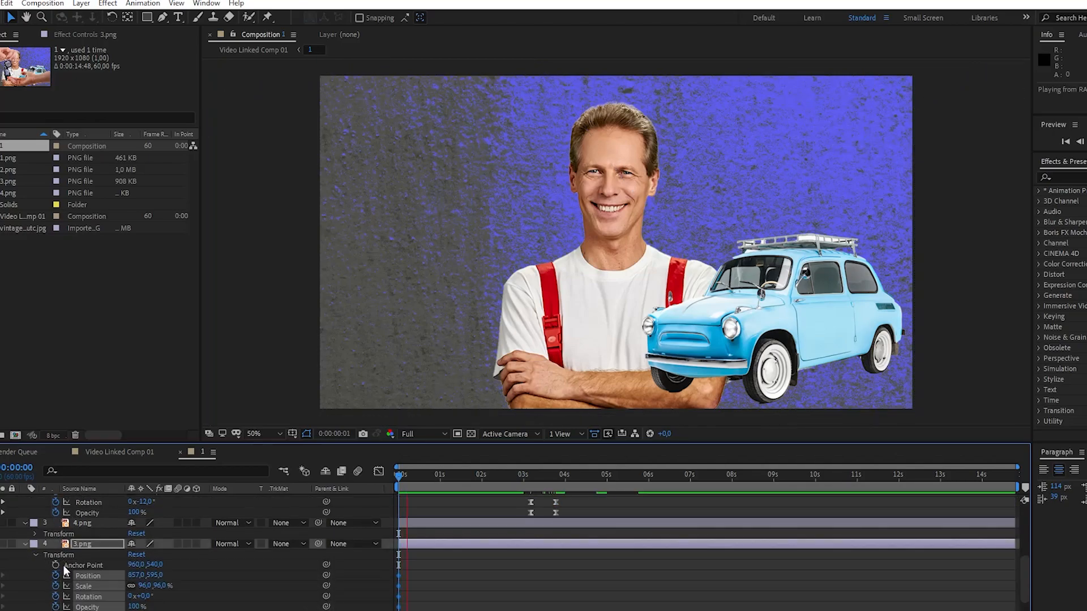
pyautogui.press('space')
# Make 3.png rise from position 857, 1907 at the start to its original place before one second, and Easy Ease its keyframes
pyautogui.click(59, 556)
pyautogui.press('Home')
pyautogui.moveTo(154, 576); pyautogui.dragTo(718, 602)
pyautogui.press('space')
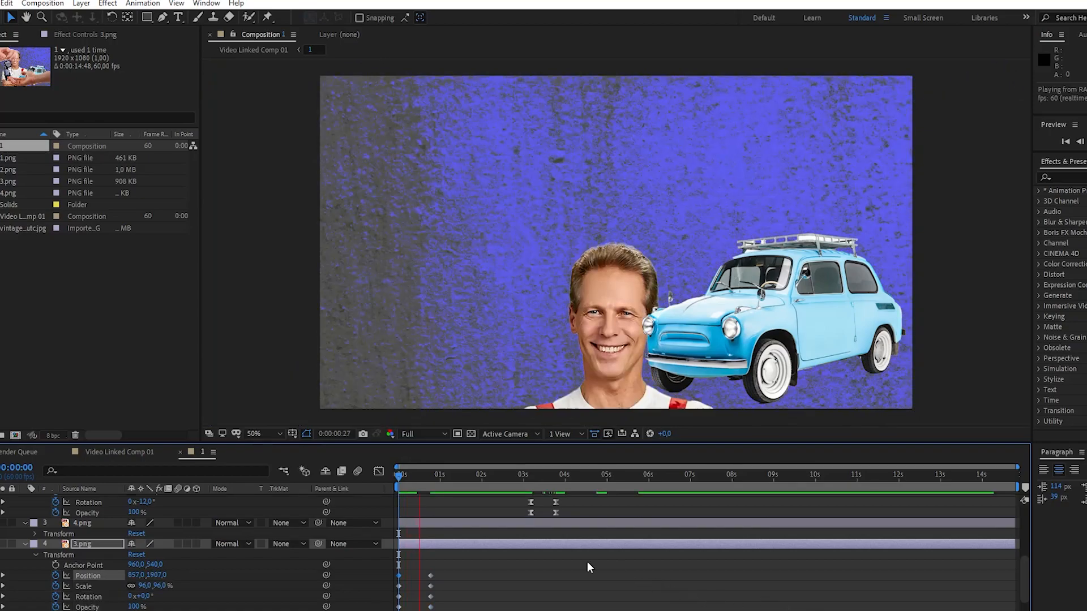
pyautogui.press('space')
pyautogui.moveTo(455, 573); pyautogui.dragTo(396, 610)
pyautogui.press('F9')
pyautogui.scroll(-1, 484, 589)
pyautogui.click(484, 589)
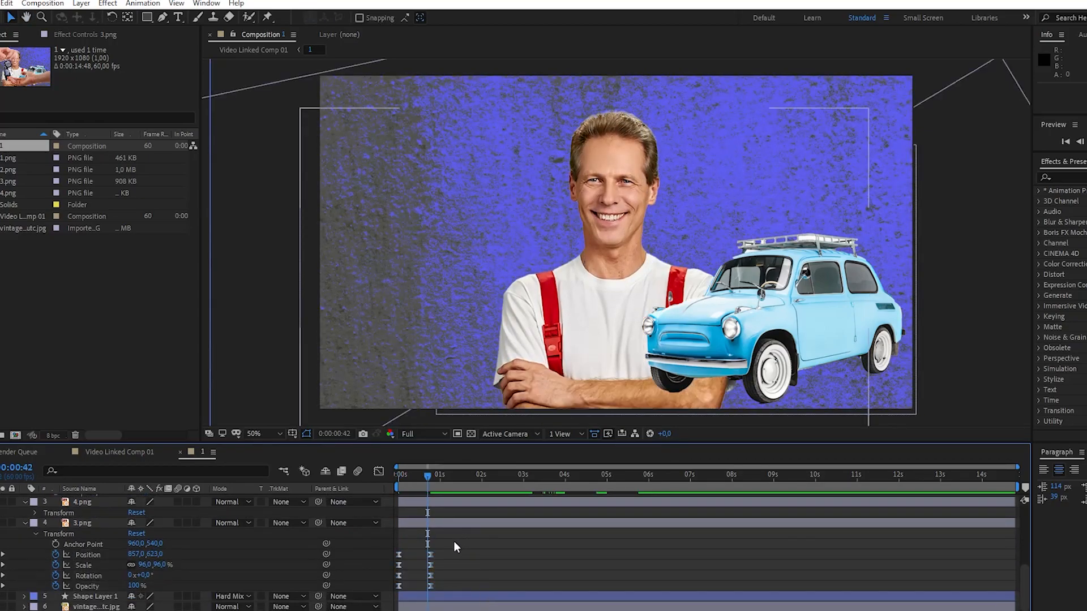
# Keyframe 4.png's position, scale, rotation and opacity at 0:00:00:42 and 0:00:02:23
pyautogui.scroll(1, 455, 543)
pyautogui.click(35, 544)
pyautogui.moveTo(55, 596); pyautogui.dragTo(55, 565)
pyautogui.moveTo(428, 476); pyautogui.dragTo(498, 476)
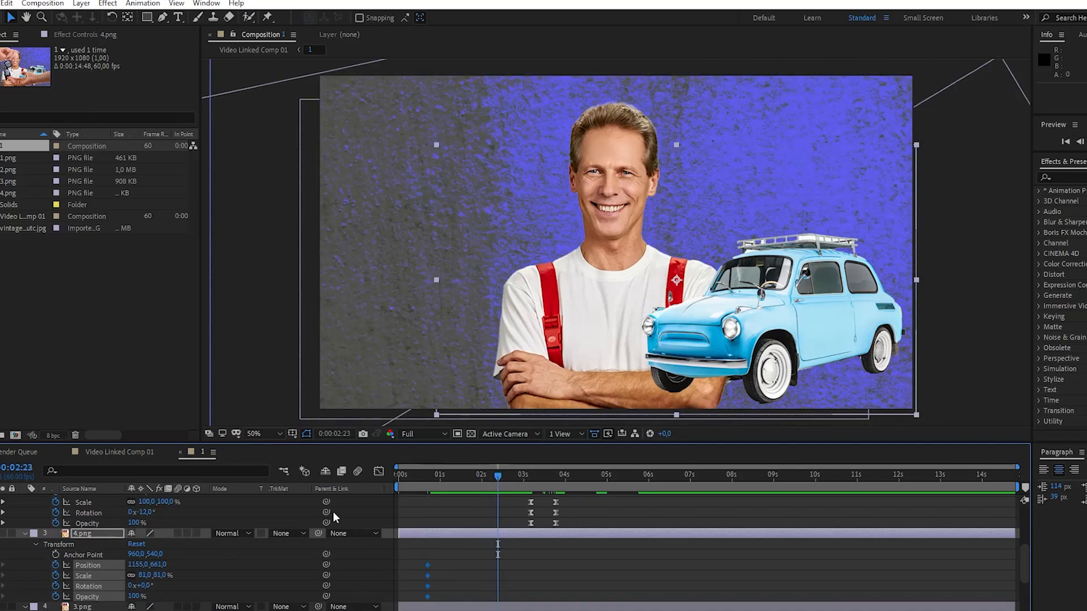
# Start 4.png's animation at position 2100, 391, apply Easy Ease to its keyframes and preview the composition
pyautogui.press('j')
pyautogui.moveTo(137, 565); pyautogui.dragTo(119, 453)
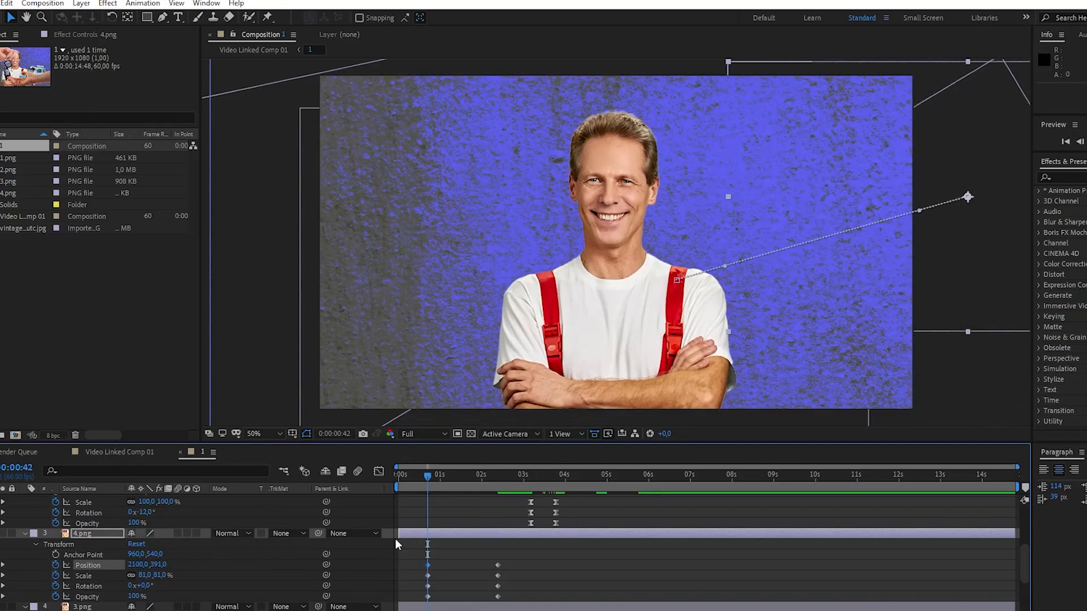
pyautogui.moveTo(527, 606); pyautogui.dragTo(527, 605)
pyautogui.press('F9')
pyautogui.press('space')
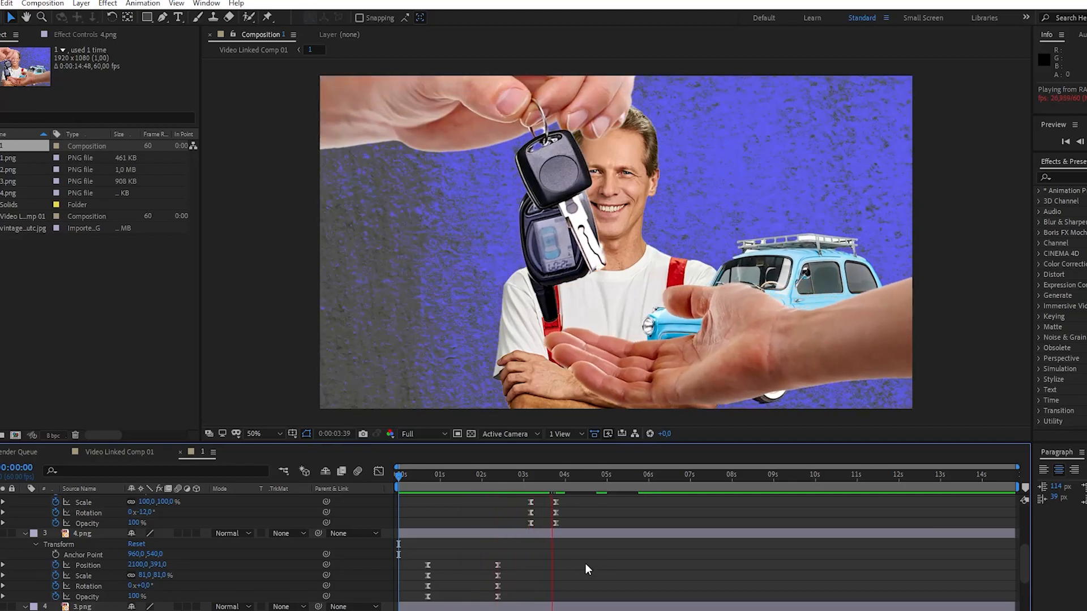
# Apply Drop Shadow to 4.png with opacity 92%, direction 246°, distance 29 and softness 51
pyautogui.click(116, 456)
pyautogui.click(201, 452)
pyautogui.moveTo(563, 476); pyautogui.dragTo(514, 480)
pyautogui.click(776, 341)
pyautogui.click(1063, 177)
pyautogui.write('drop')
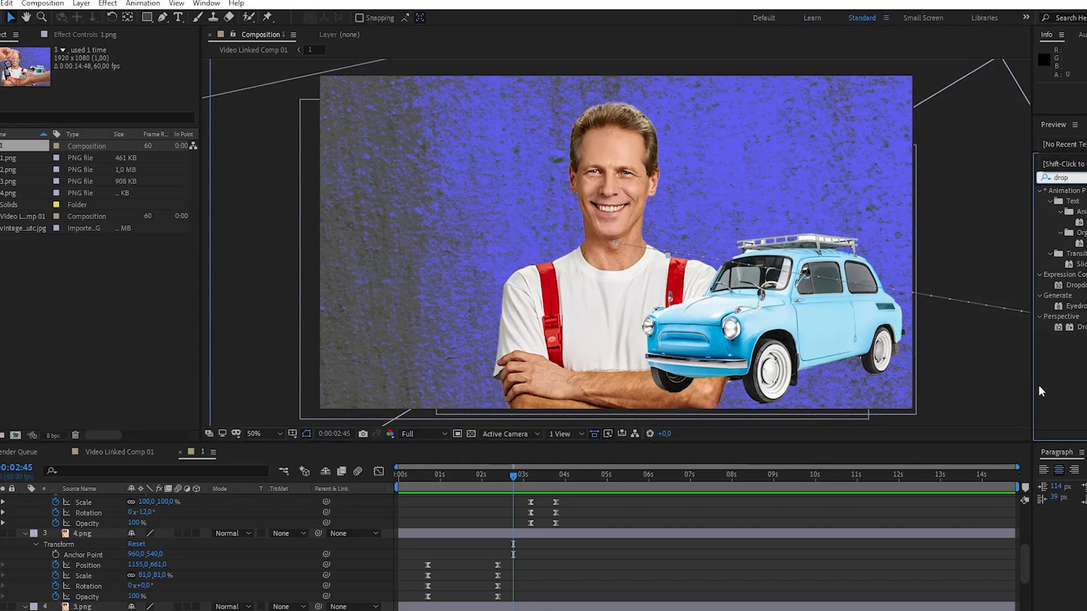
pyautogui.moveTo(252, 472); pyautogui.dragTo(109, 535)
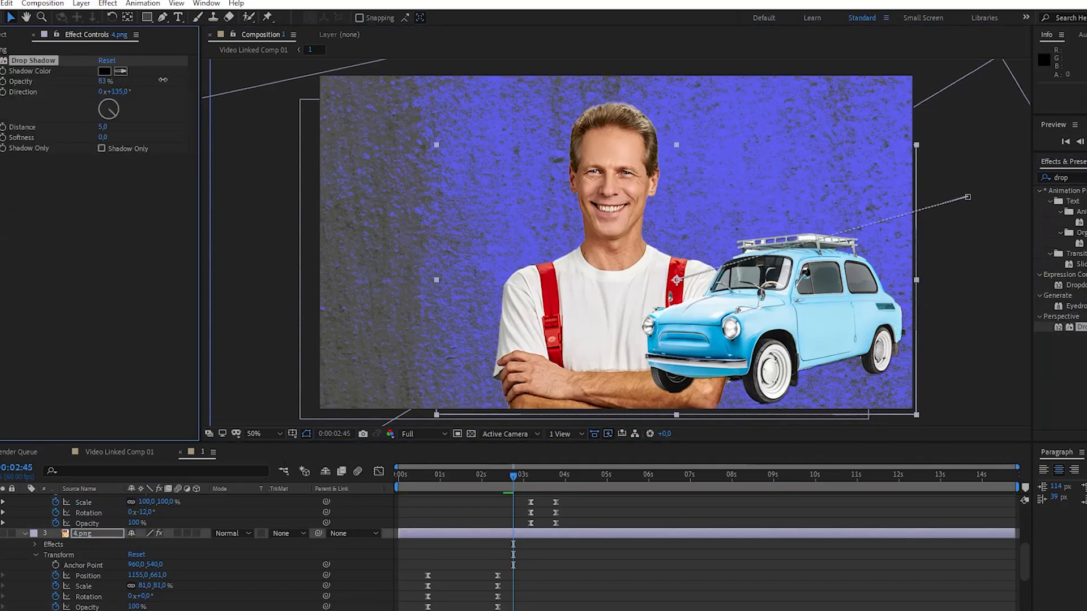
pyautogui.moveTo(104, 126); pyautogui.dragTo(136, 140)
# Copy 4.png's Drop Shadow effect to 3.png, 2.png and 1.png
pyautogui.scroll(-3, 159, 515)
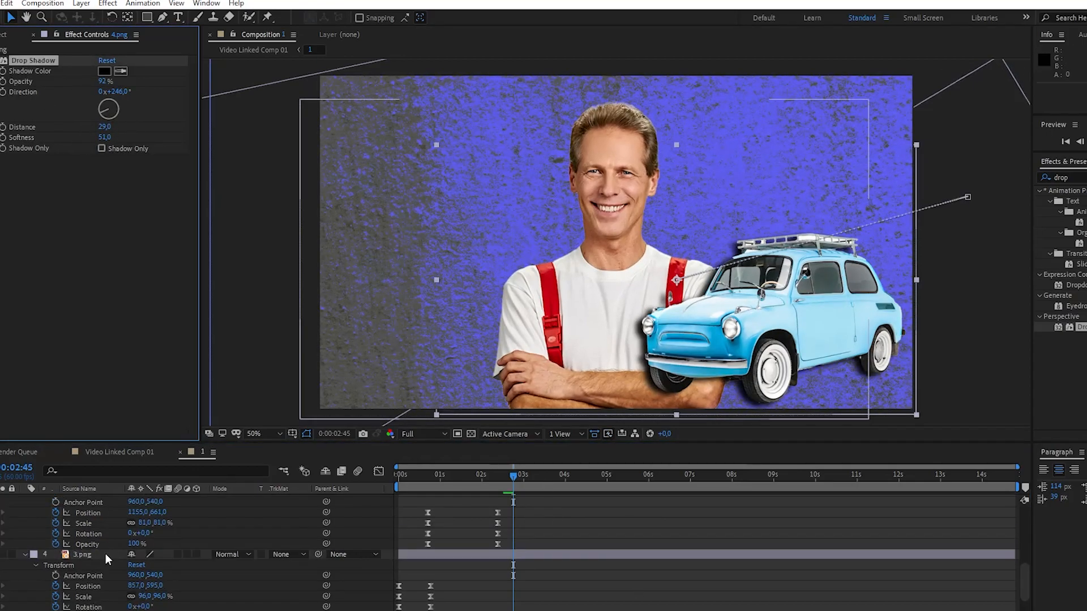
pyautogui.click(106, 553)
pyautogui.scroll(4, 126, 519)
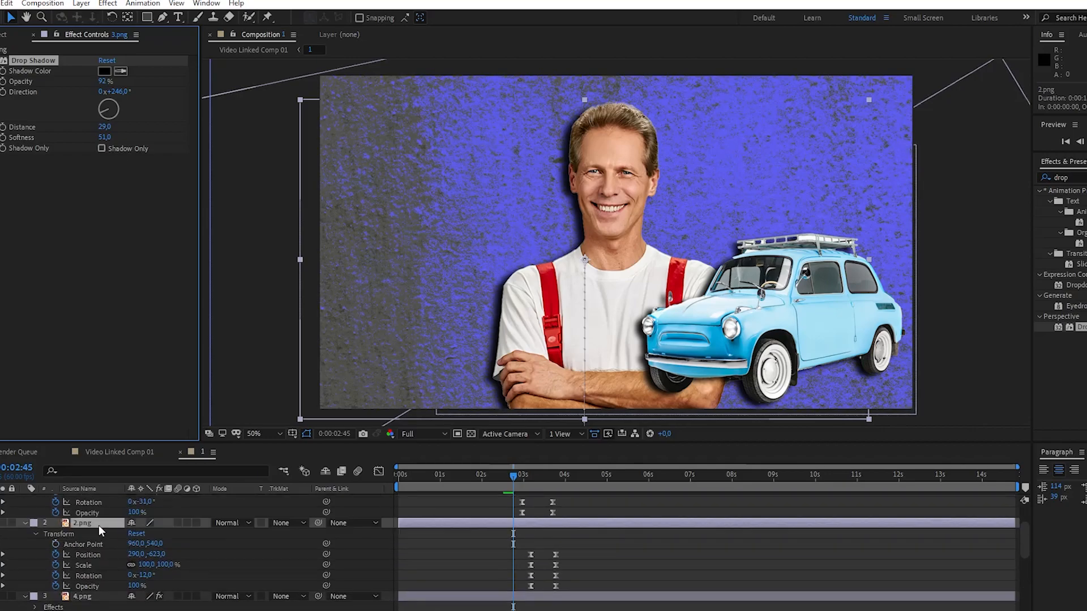
pyautogui.click(99, 526)
pyautogui.hotkey('ctrl', 'v')
pyautogui.scroll(2, 107, 544)
pyautogui.click(105, 500)
pyautogui.hotkey('ctrl', 'v')
# Lower the hand with the keys, 2.png, at its 0:00:03:46 position keyframe
pyautogui.moveTo(513, 477); pyautogui.dragTo(553, 481)
pyautogui.click(735, 550)
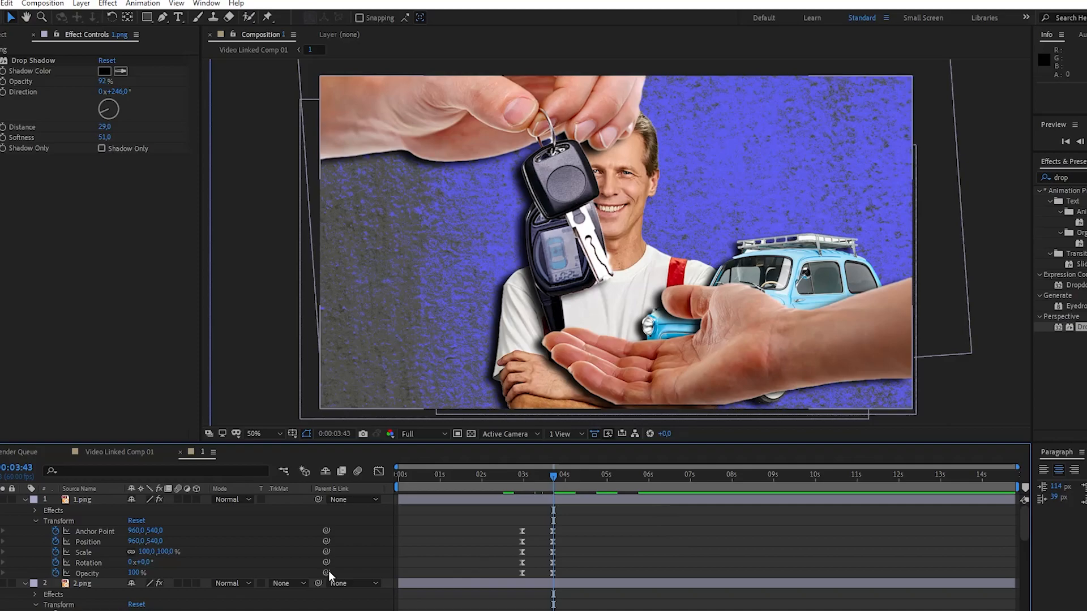
pyautogui.moveTo(580, 472)
pyautogui.mouseDown()
pyautogui.moveTo(532, 477)
pyautogui.moveTo(562, 475)
pyautogui.mouseUp()
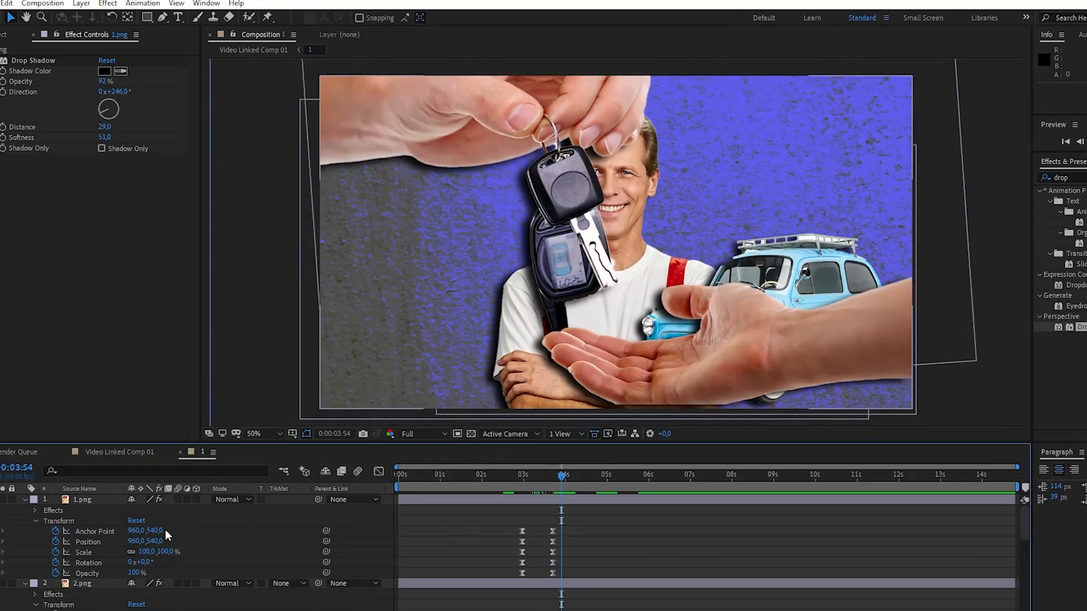
pyautogui.scroll(-3, 30, 550)
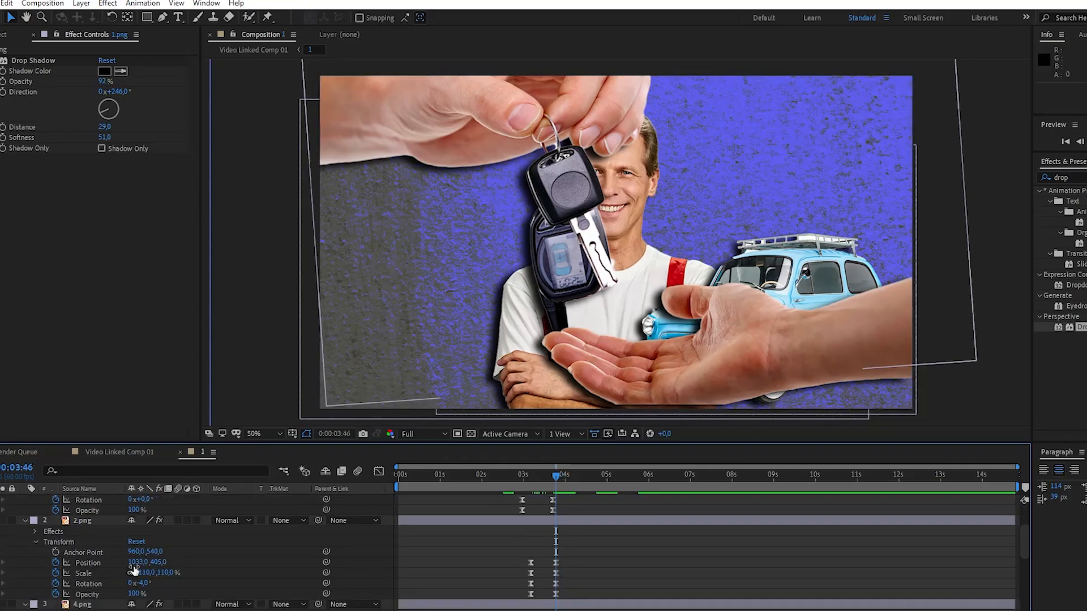
pyautogui.moveTo(160, 563); pyautogui.dragTo(176, 562)
# Set 1.png's position to 960, 586 at its 0:00:03:42 keyframe and preview the hand-over
pyautogui.scroll(3, 153, 554)
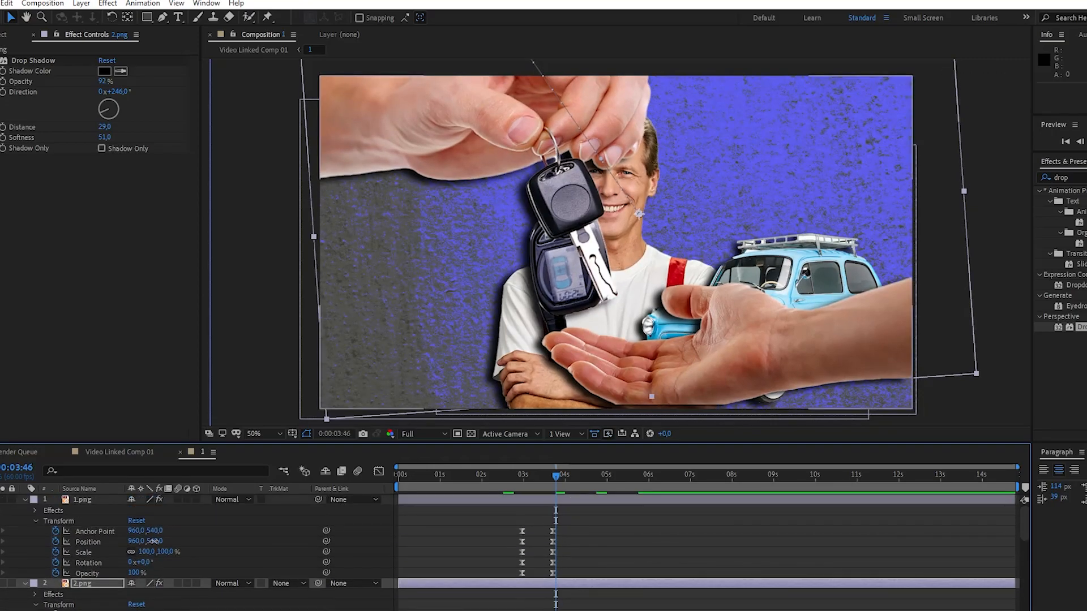
pyautogui.click(169, 538)
pyautogui.click(176, 545)
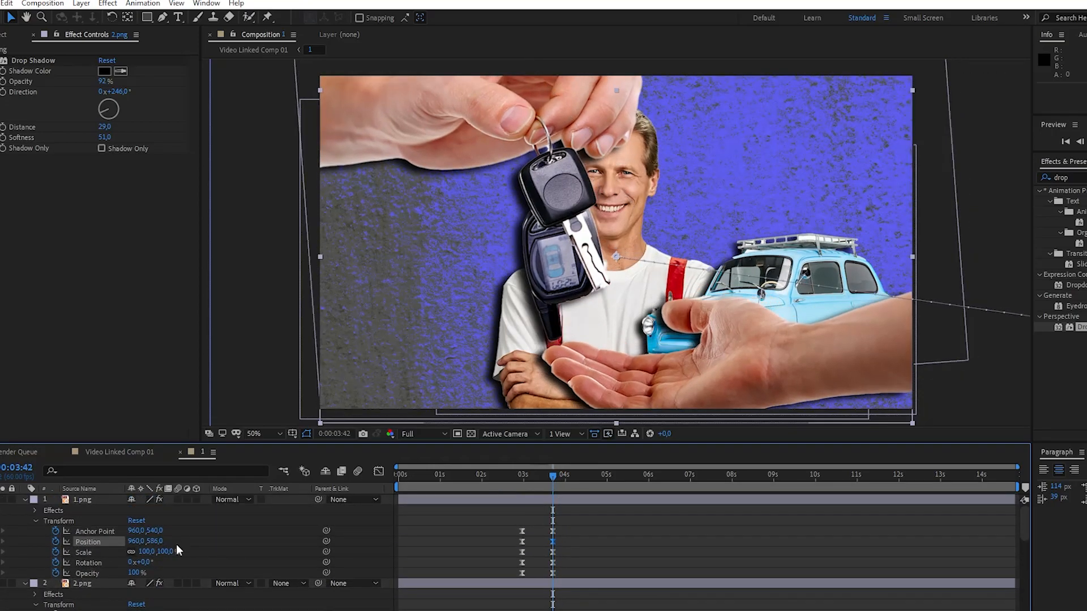
pyautogui.moveTo(538, 474); pyautogui.dragTo(516, 474)
pyautogui.press('space')
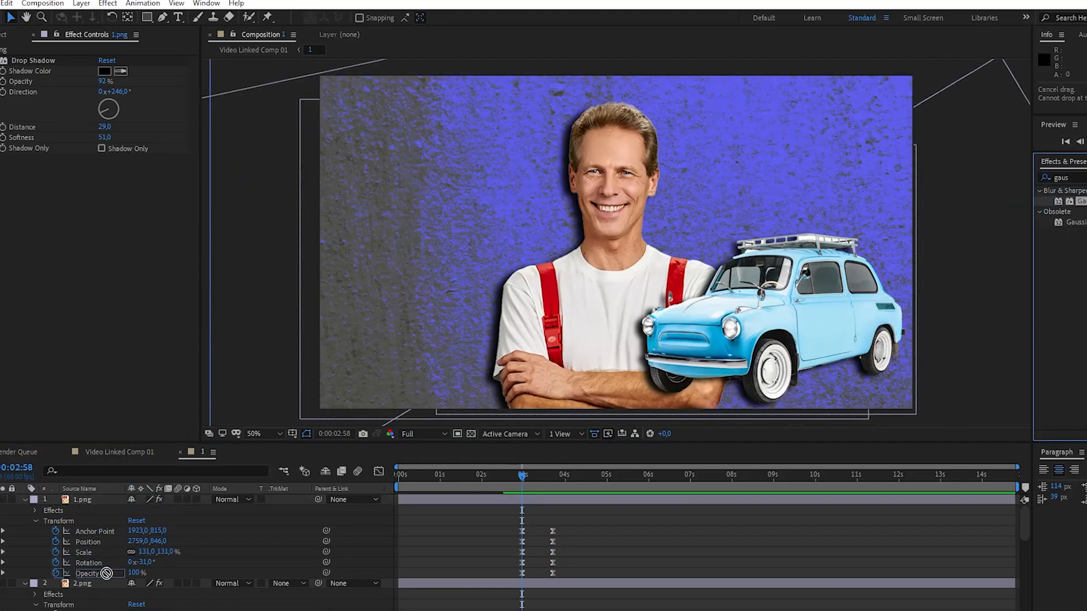
# Apply Gaussian Blur to 4.png and keyframe its blurriness at 0 at 0:00:02:58
pyautogui.scroll(-2, 89, 600)
pyautogui.moveTo(91, 608); pyautogui.dragTo(97, 557)
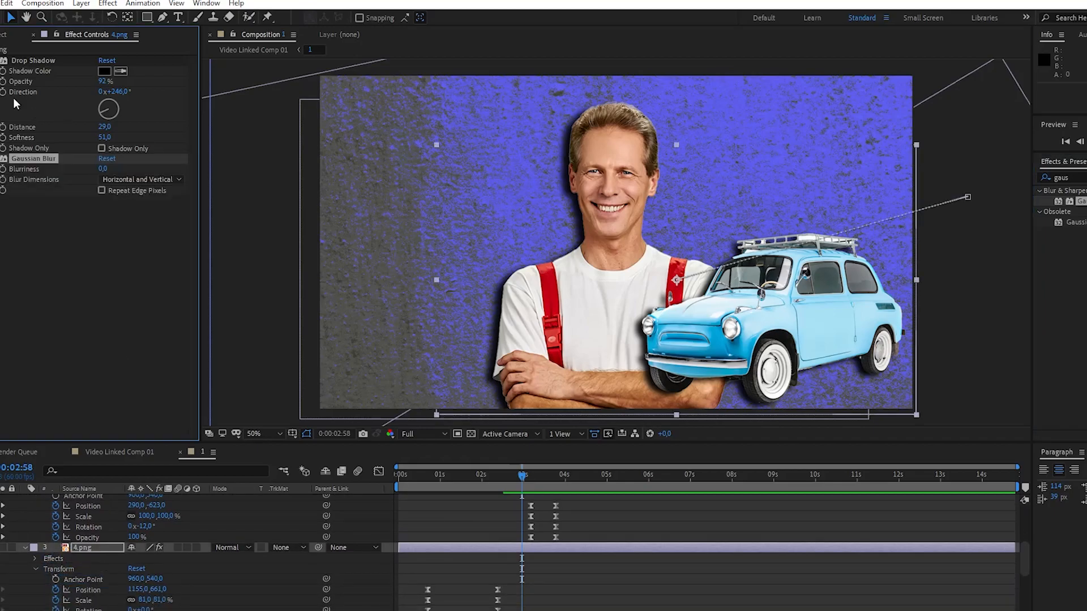
pyautogui.rightClick(16, 171)
pyautogui.click(46, 309)
# Set 4.png's Gaussian Blur blurriness to 23.4 at 0:00:03:38
pyautogui.moveTo(523, 476); pyautogui.dragTo(550, 475)
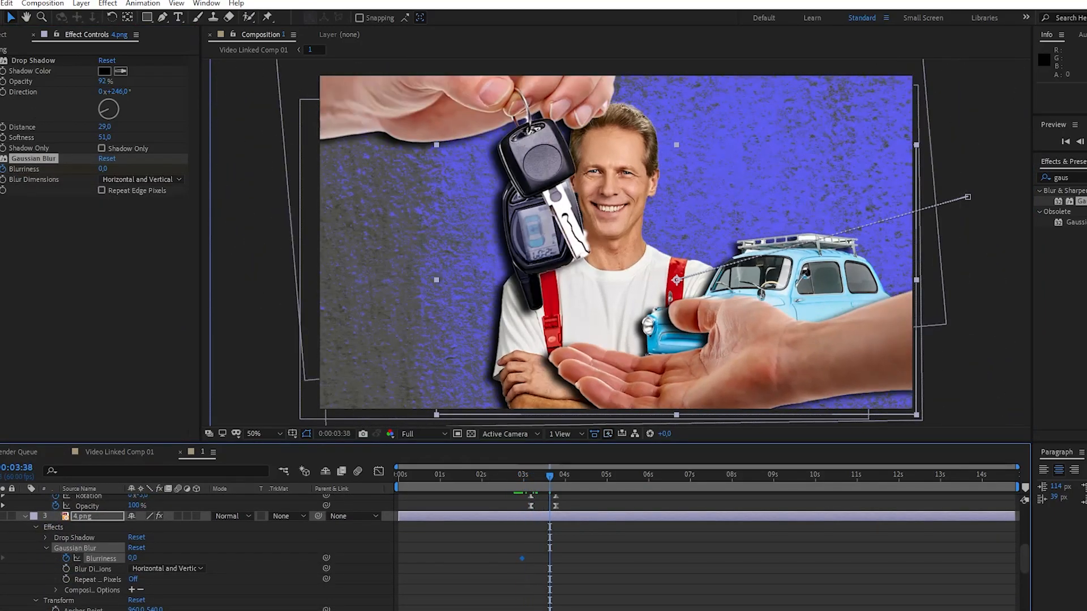
pyautogui.moveTo(133, 558); pyautogui.dragTo(340, 543)
pyautogui.scroll(-1, 338, 533)
pyautogui.scroll(1, 339, 532)
pyautogui.scroll(-4, 311, 550)
pyautogui.scroll(3, 127, 545)
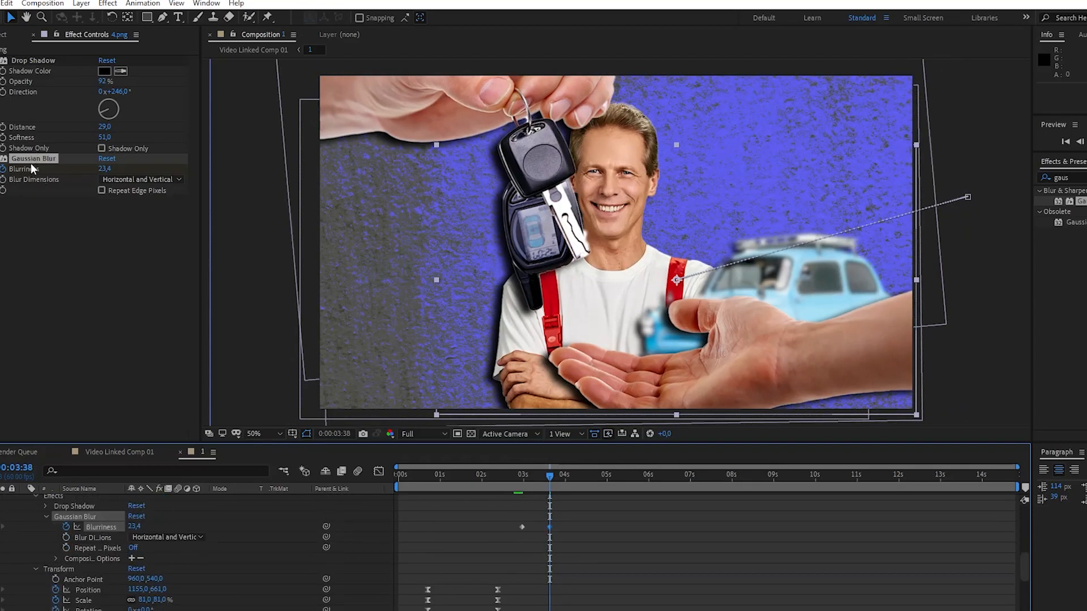
# Copy the animated Gaussian Blur from 4.png to 3.png
pyautogui.scroll(-2, 90, 548)
pyautogui.click(86, 568)
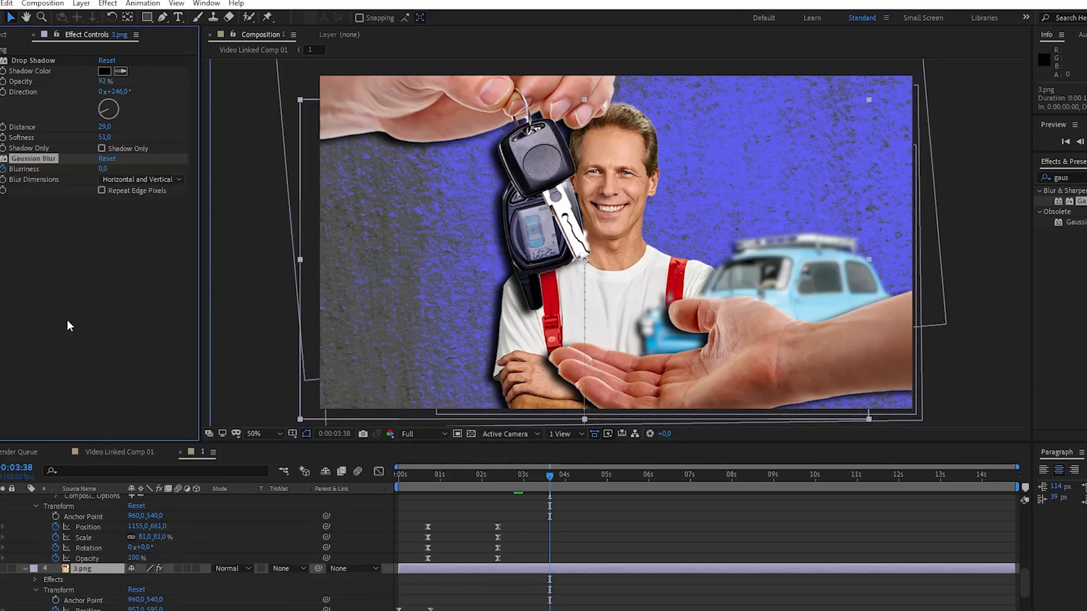
pyautogui.click(68, 325)
pyautogui.hotkey('ctrl', 'v')
pyautogui.scroll(-1, 369, 535)
pyautogui.scroll(3, 511, 487)
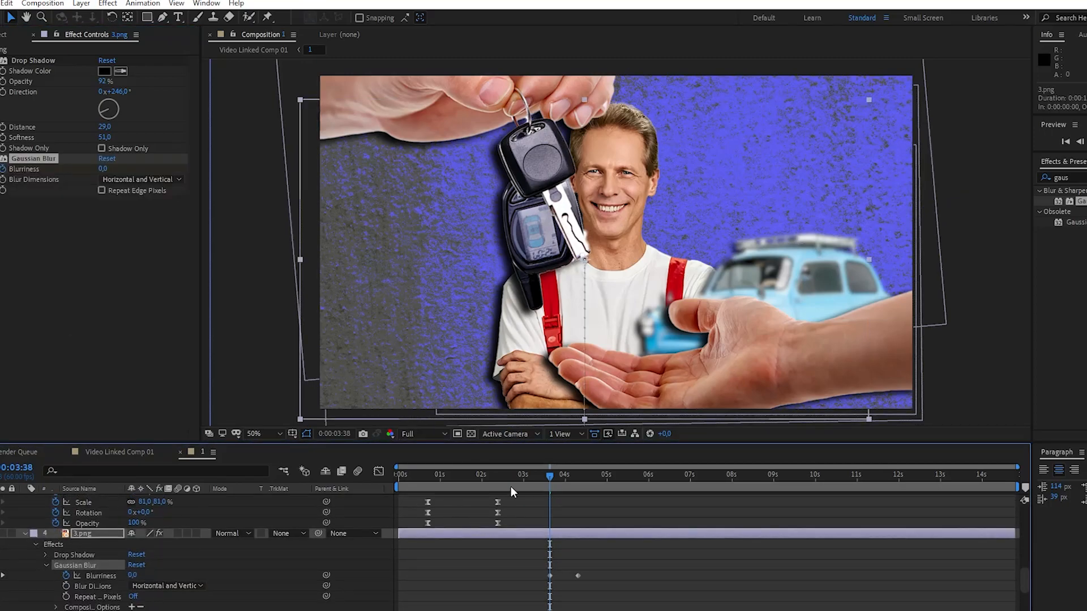
# Make 3.png's blurriness keyframes start at 0:00:02:58 and apply Easy Ease to them
pyautogui.click(522, 481)
pyautogui.scroll(-3, 552, 562)
pyautogui.moveTo(578, 576)
pyautogui.mouseDown()
pyautogui.moveTo(496, 568)
pyautogui.moveTo(589, 584)
pyautogui.mouseUp()
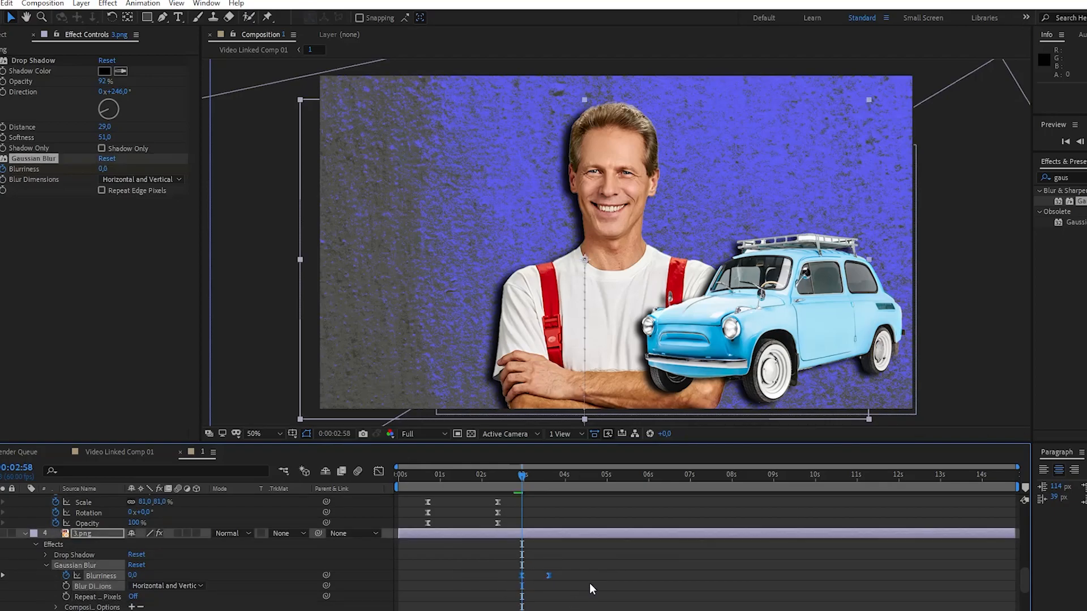
# Apply Easy Ease to 4.png's blurriness keyframes and preview the blur
pyautogui.scroll(3, 590, 585)
pyautogui.moveTo(506, 517); pyautogui.dragTo(558, 553)
pyautogui.press('F9')
pyautogui.press('space')
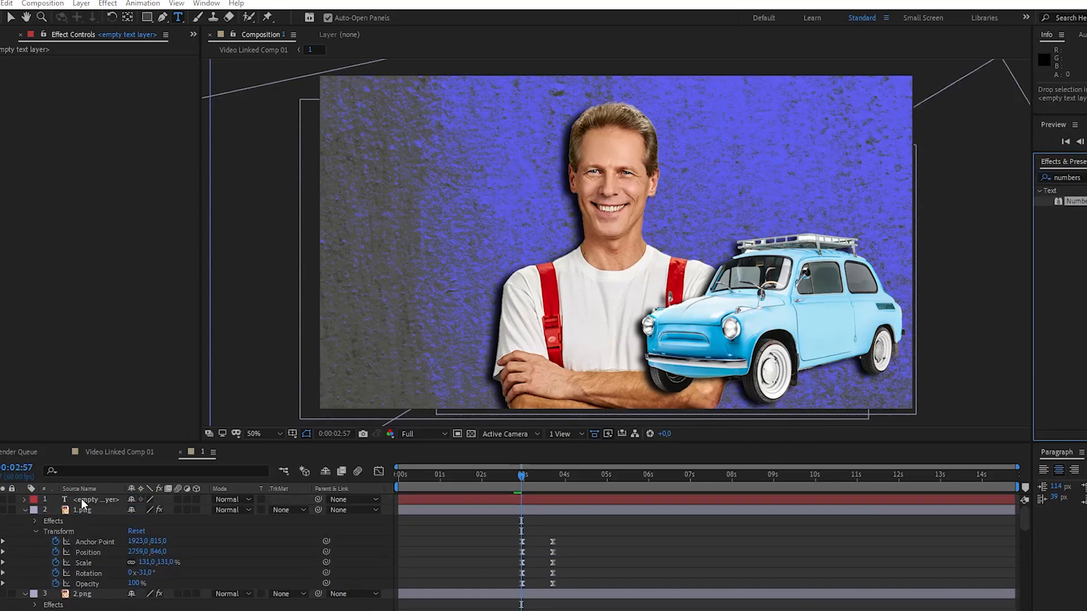
# Apply the Numbers effect to the empty text layer with centre alignment and the Bebas Neue font
pyautogui.moveTo(82, 501); pyautogui.dragTo(82, 500)
pyautogui.click(600, 404)
pyautogui.click(574, 362)
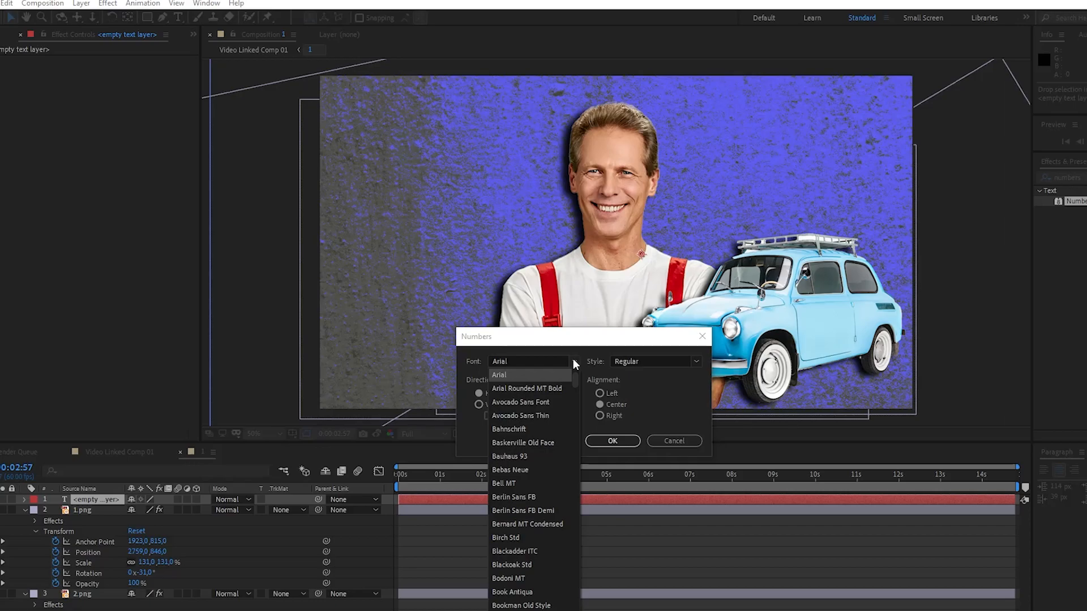
pyautogui.click(550, 461)
pyautogui.click(612, 440)
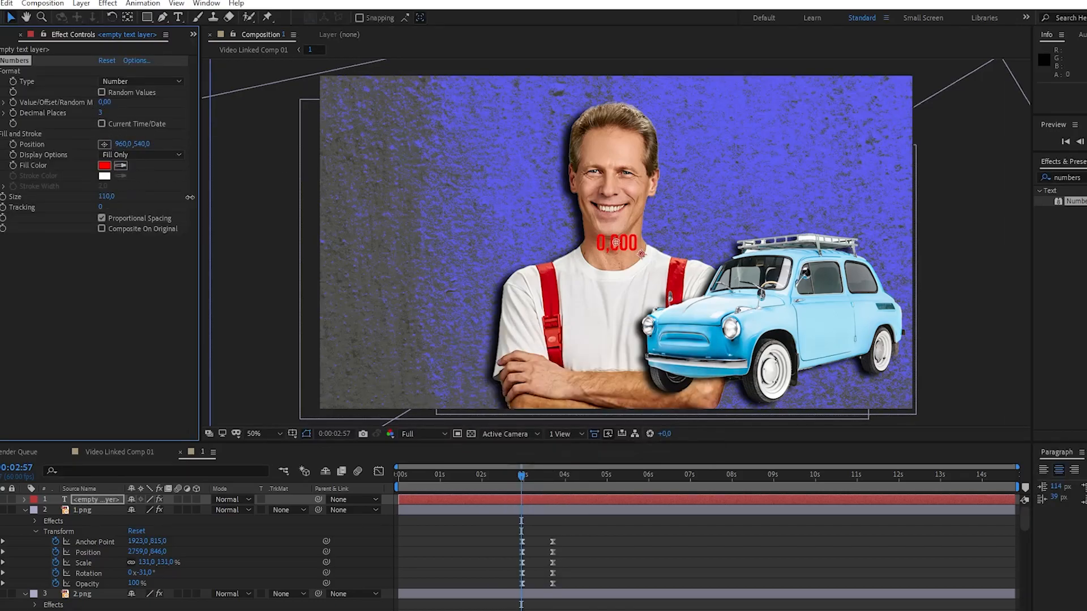
# Set the number's size to 330, decimal places to 0 and fill colour to white
pyautogui.moveTo(190, 197); pyautogui.dragTo(436, 197)
pyautogui.moveTo(100, 113); pyautogui.dragTo(65, 111)
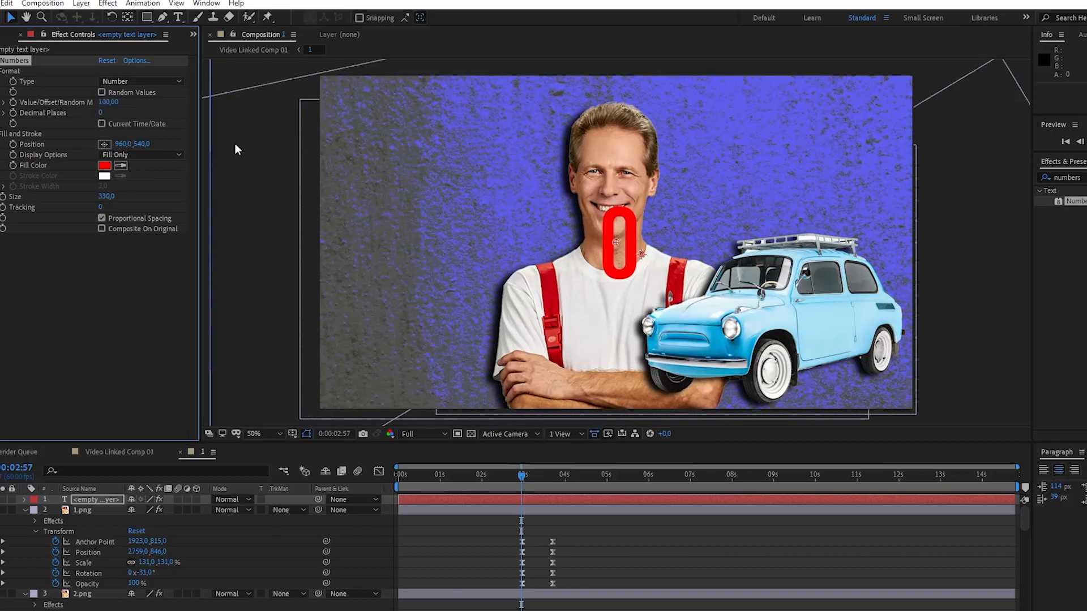
pyautogui.click(104, 166)
pyautogui.click(791, 501)
pyautogui.click(798, 489)
pyautogui.moveTo(792, 492); pyautogui.dragTo(791, 544)
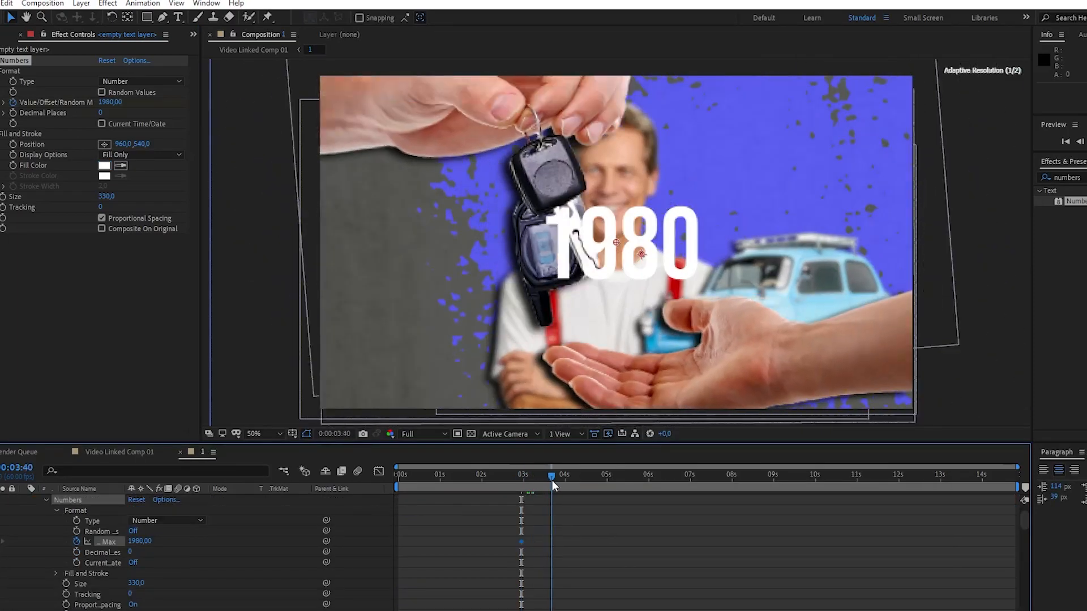
# Animate the number's value from 1920 at 0:00:02:57 to 1980 at about 0:00:03:42
pyautogui.moveTo(552, 481); pyautogui.dragTo(554, 481)
pyautogui.click(0, 542)
pyautogui.click(0, 541)
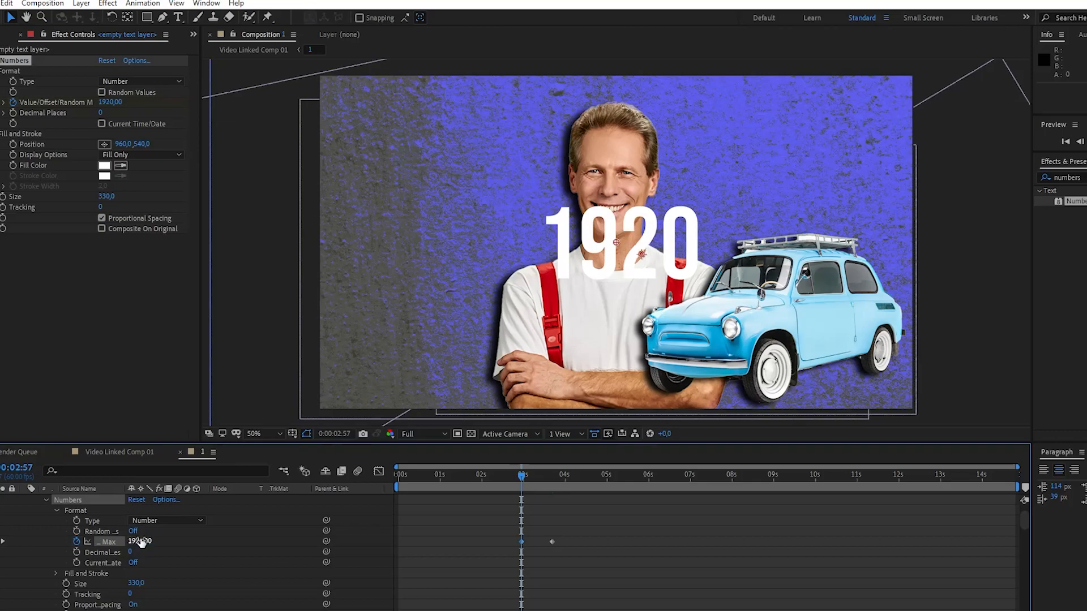
# Keyframe the number's position to rise from 960, 1249 at 0:00:02:57 to 960, 540 at about 0:00:03:42
pyautogui.scroll(-3, 142, 542)
pyautogui.rightClick(17, 148)
pyautogui.click(68, 299)
pyautogui.click(548, 475)
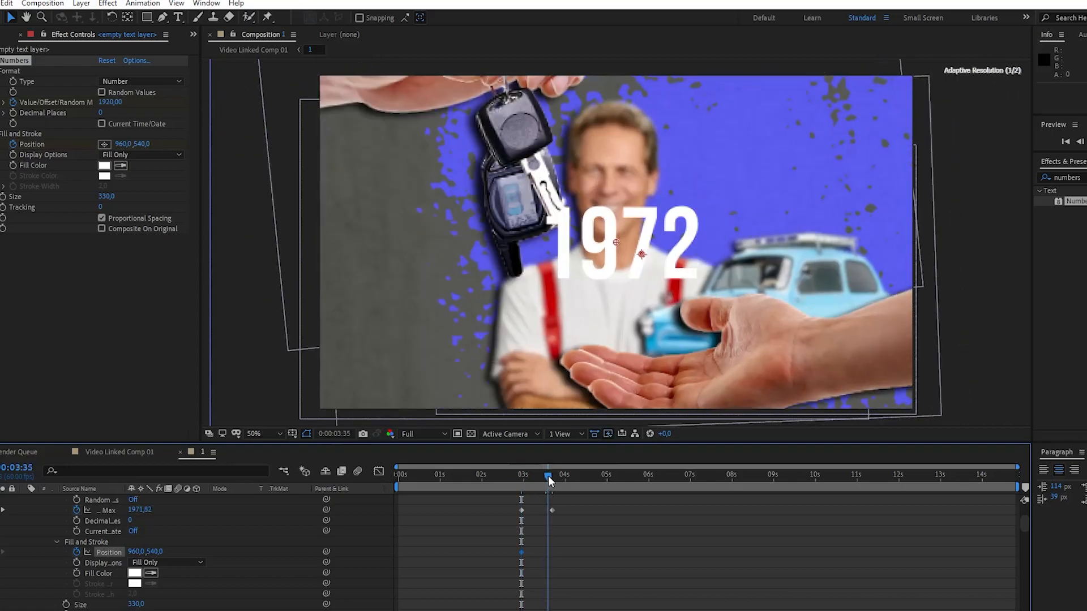
pyautogui.moveTo(548, 476); pyautogui.dragTo(552, 476)
pyautogui.press('j')
pyautogui.moveTo(155, 553); pyautogui.dragTo(549, 583)
# Fade in the number layer with opacity keyframes at 0:00:02:57 and 0:00:03:29, ending at 100%
pyautogui.scroll(-2, 84, 569)
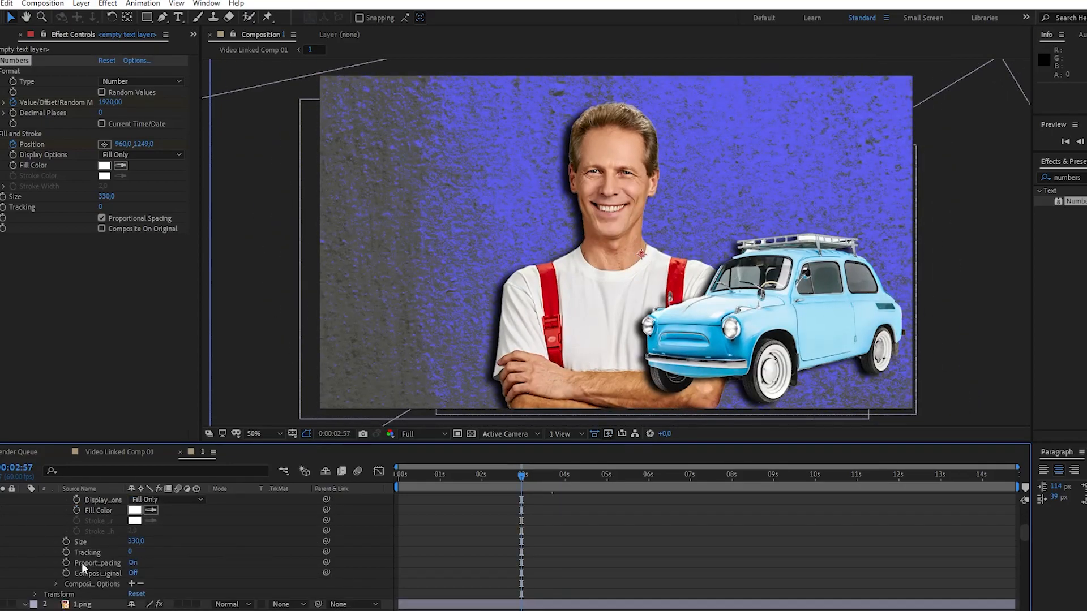
pyautogui.click(36, 596)
pyautogui.click(542, 473)
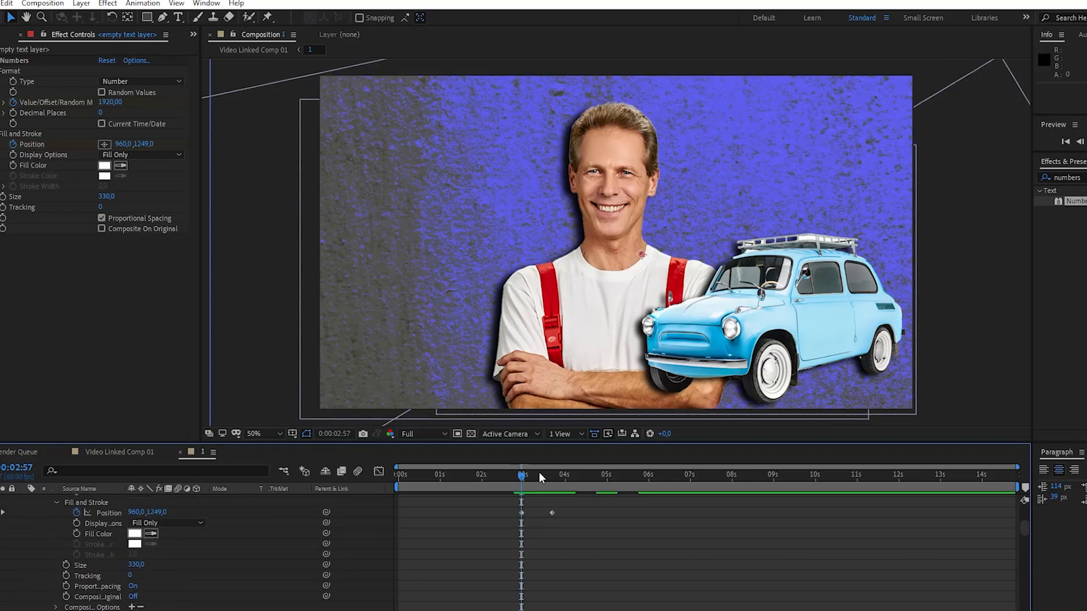
pyautogui.scroll(2, 118, 552)
pyautogui.moveTo(132, 606); pyautogui.dragTo(471, 559)
pyautogui.scroll(-1, 471, 559)
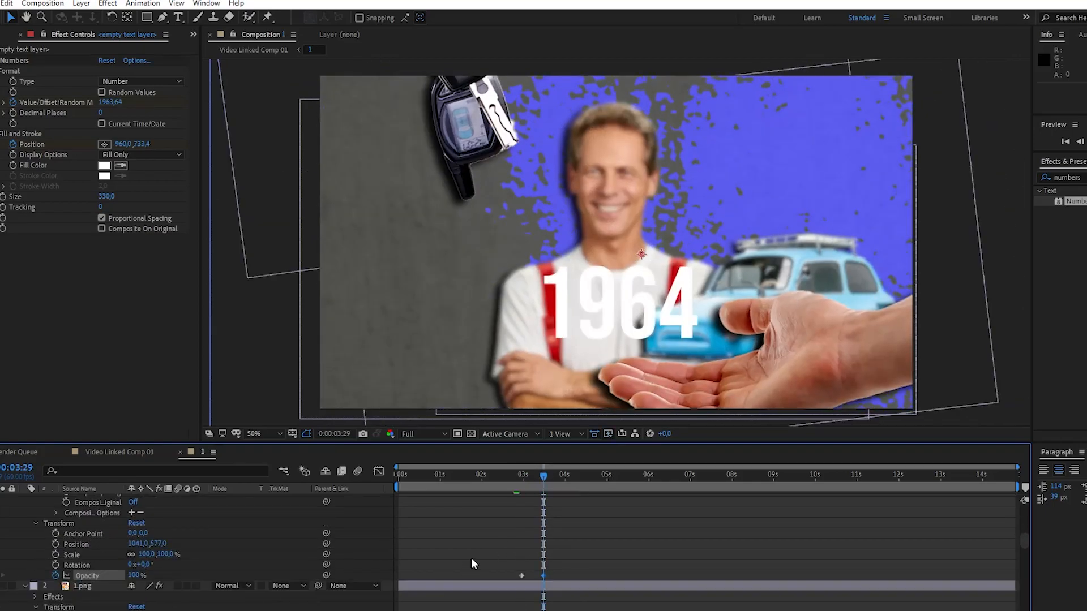
# Apply Easy Ease to the number's opacity, position and value keyframes and preview the counting animation
pyautogui.scroll(3, 583, 558)
pyautogui.press('F9')
pyautogui.scroll(2, 532, 514)
pyautogui.moveTo(508, 506); pyautogui.dragTo(566, 552)
pyautogui.press('F9')
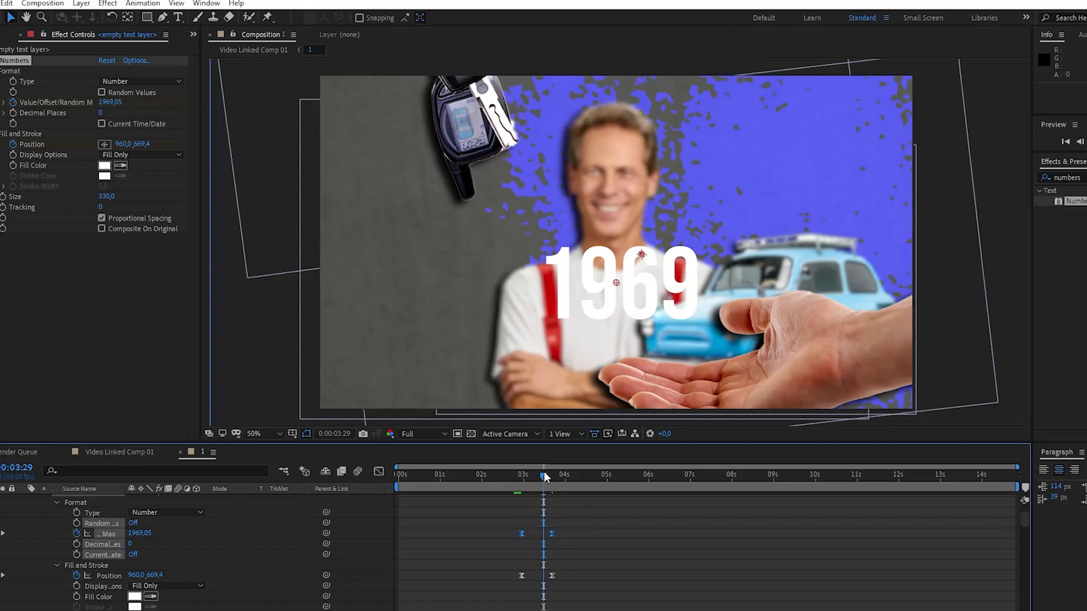
pyautogui.moveTo(544, 475); pyautogui.dragTo(519, 474)
pyautogui.press('space')
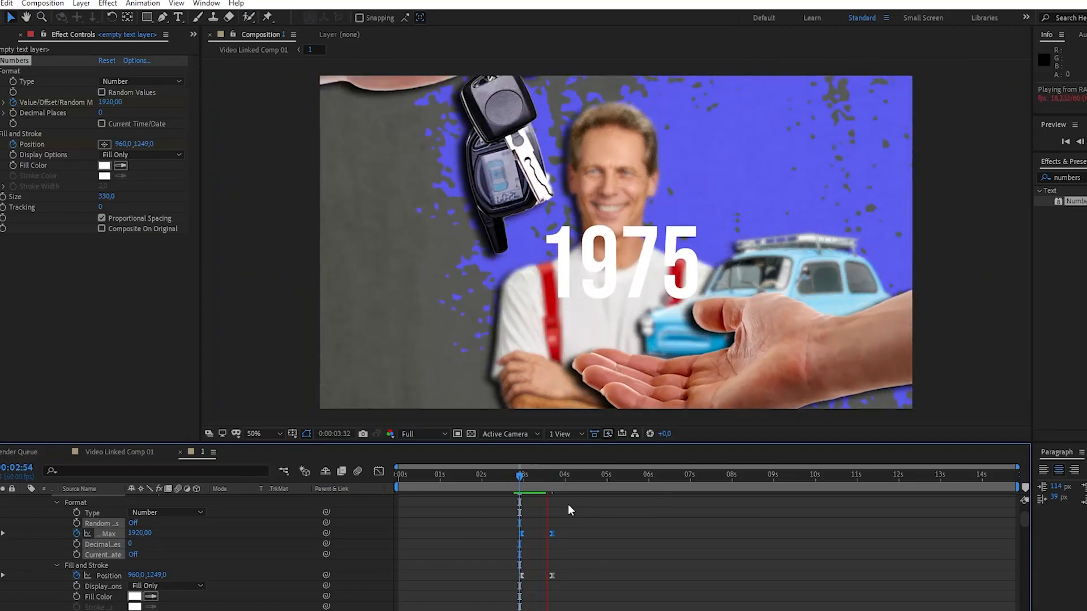
pyautogui.press('space')
# Move the number layer behind the hands, keys and car in the layer order and set its size to 572
pyautogui.scroll(2, 104, 525)
pyautogui.moveTo(97, 501); pyautogui.dragTo(86, 610)
pyautogui.scroll(-8, 91, 544)
pyautogui.click(90, 528)
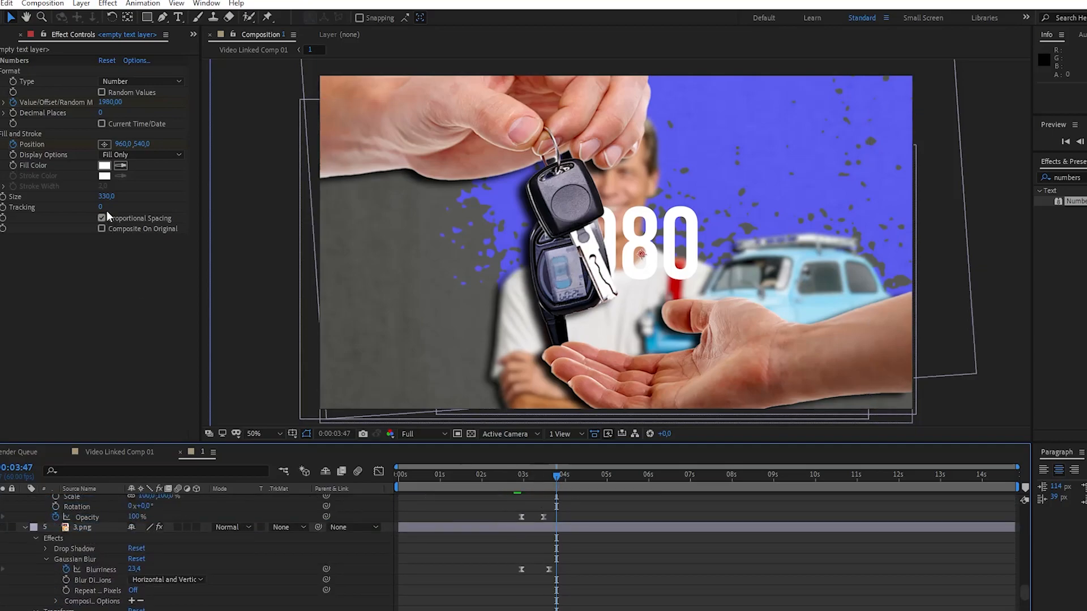
pyautogui.moveTo(107, 197); pyautogui.dragTo(161, 147)
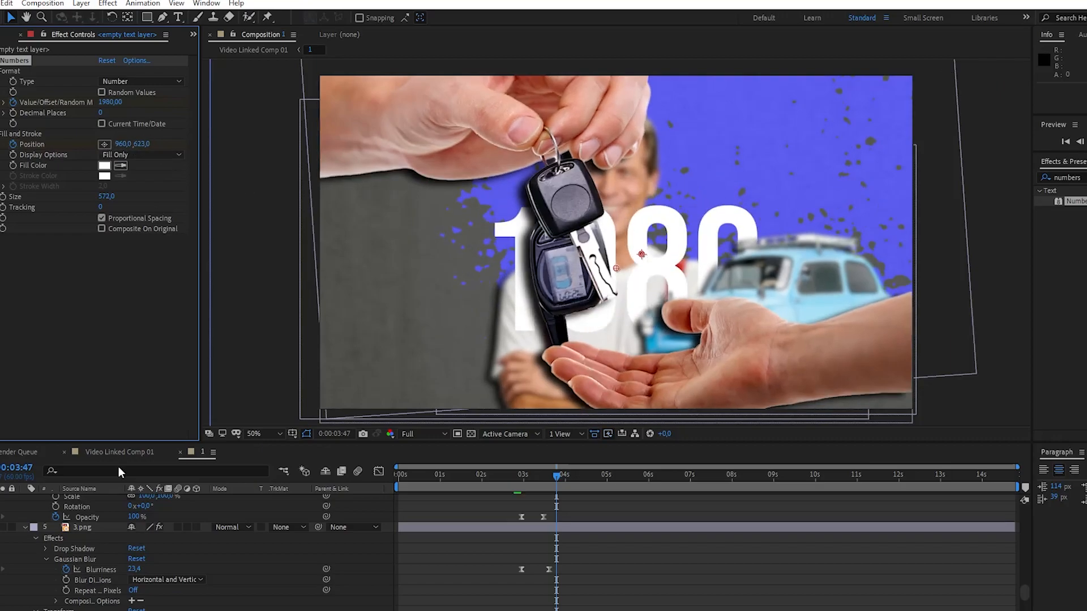
pyautogui.hotkey('ctrl', 'z')
# Shift the number up and to the right at its end position keyframe at 0:00:03:41 and preview the rise
pyautogui.scroll(7, 80, 569)
pyautogui.press('j')
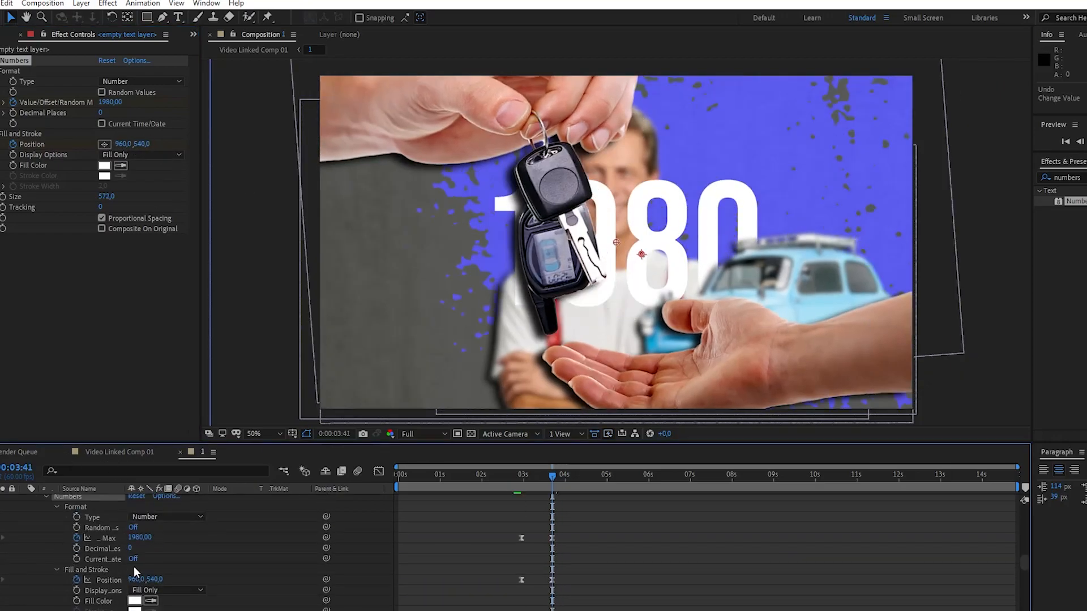
pyautogui.moveTo(156, 583); pyautogui.dragTo(176, 577)
pyautogui.moveTo(552, 477); pyautogui.dragTo(515, 479)
pyautogui.press('space')
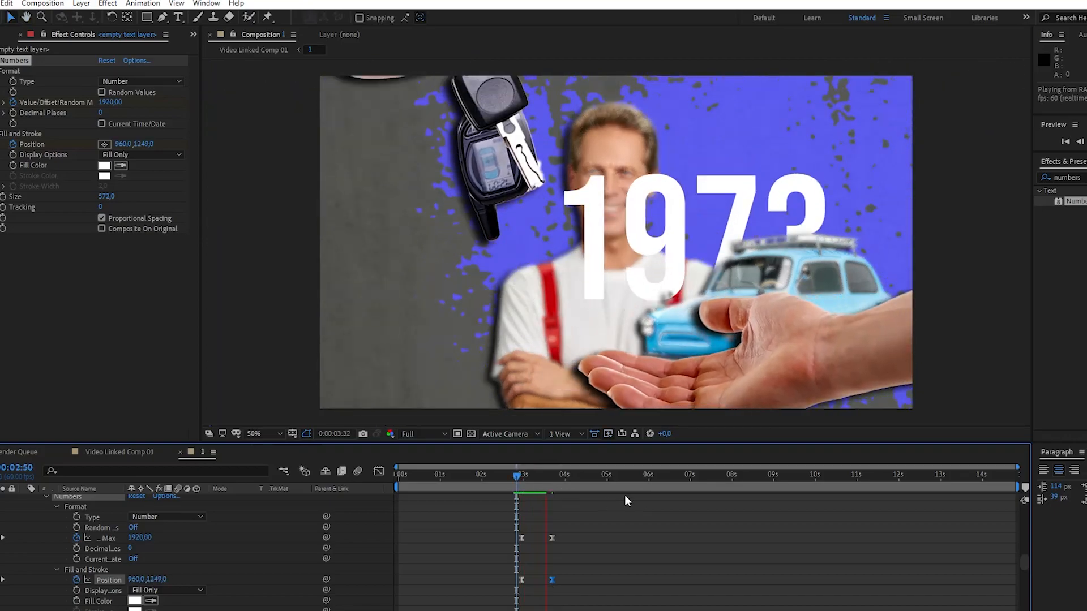
pyautogui.press('space')
pyautogui.click(633, 528)
pyautogui.moveTo(558, 477); pyautogui.dragTo(347, 460)
# Open Video Linked Comp 01, select layer 1 and return to its opening keyframes at 0:00:00:00
pyautogui.click(119, 453)
pyautogui.click(196, 500)
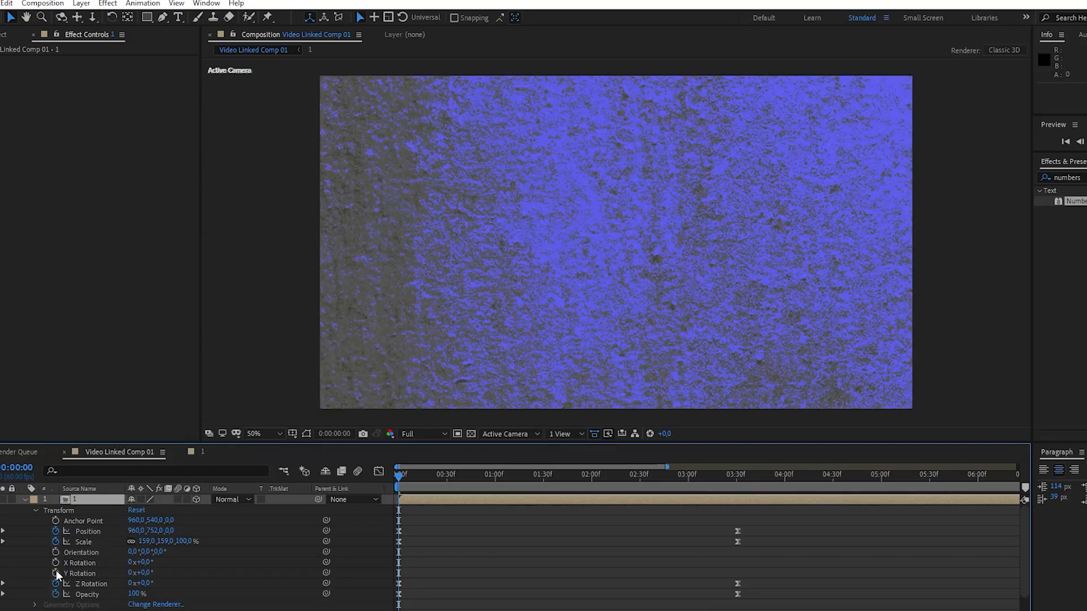
pyautogui.moveTo(140, 583); pyautogui.dragTo(168, 578)
pyautogui.hotkey('ctrl', 'z')
pyautogui.moveTo(399, 477); pyautogui.dragTo(735, 473)
pyautogui.click(151, 583)
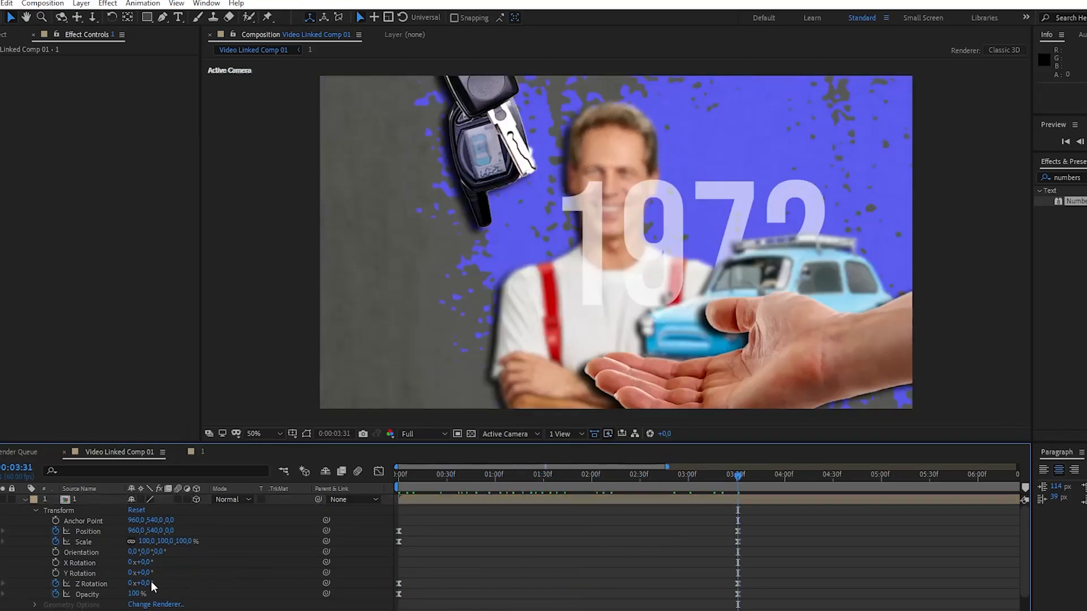
pyautogui.press('Home')
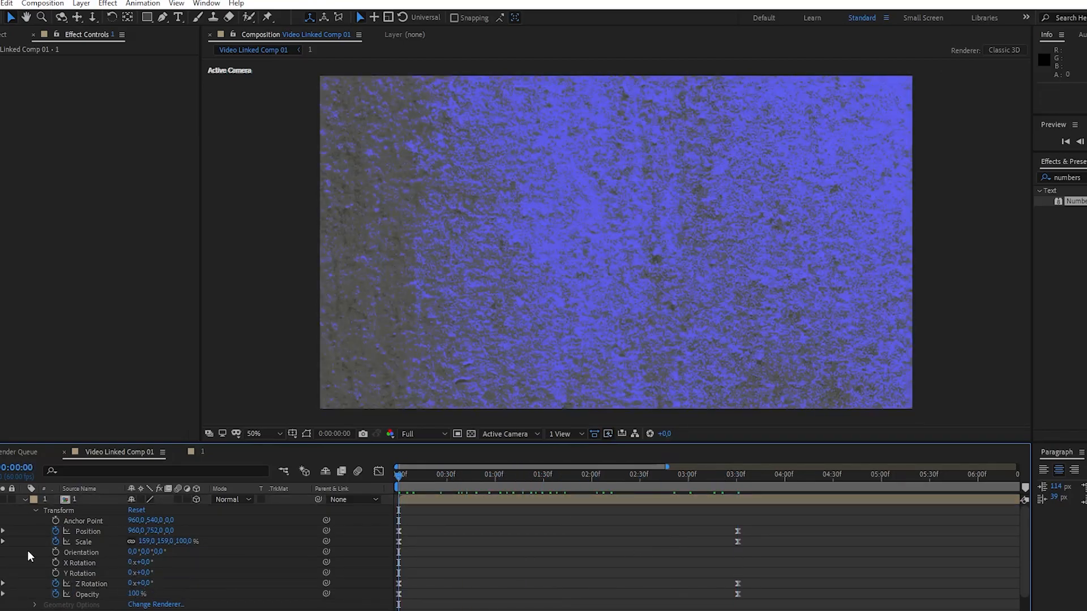
# At 0:00:00:00, set layer 1's position to 960, 534 and Z rotation to -17°, preview the opening move and readjust the rotation
pyautogui.moveTo(143, 584)
pyautogui.mouseDown()
pyautogui.moveTo(164, 582)
pyautogui.moveTo(126, 572)
pyautogui.mouseUp()
pyautogui.moveTo(153, 532); pyautogui.dragTo(131, 487)
pyautogui.moveTo(143, 585); pyautogui.dragTo(135, 576)
pyautogui.moveTo(153, 532); pyautogui.dragTo(136, 487)
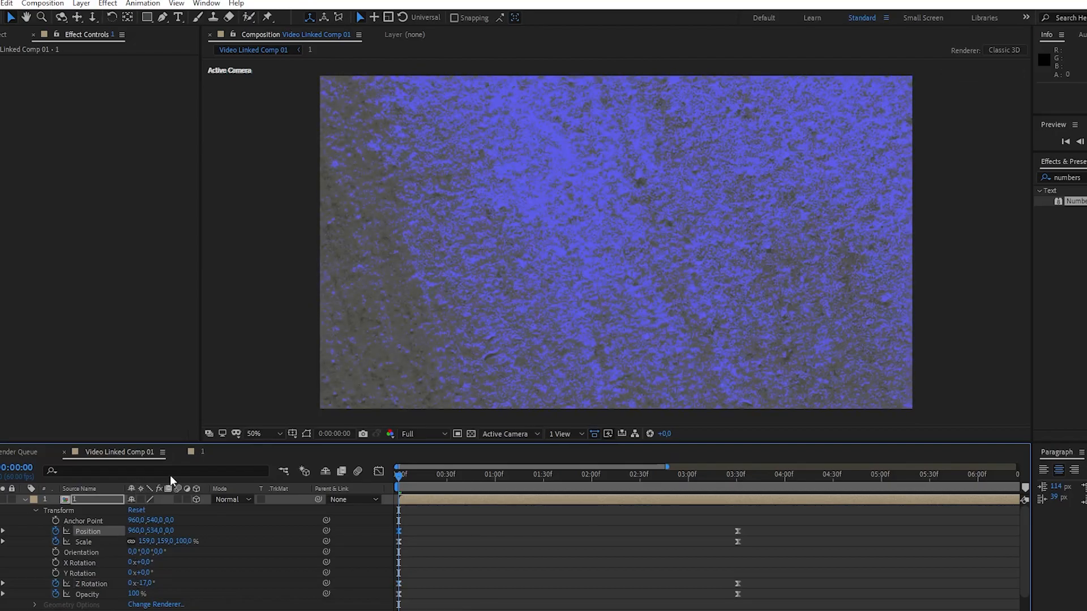
pyautogui.press('space')
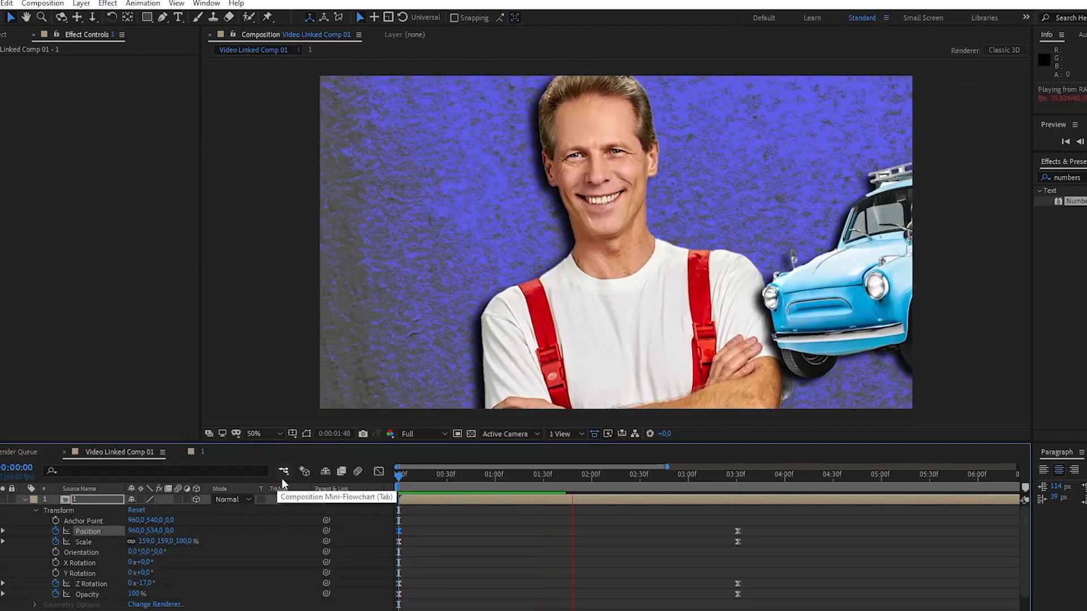
pyautogui.press('space')
pyautogui.moveTo(145, 583); pyautogui.dragTo(161, 579)
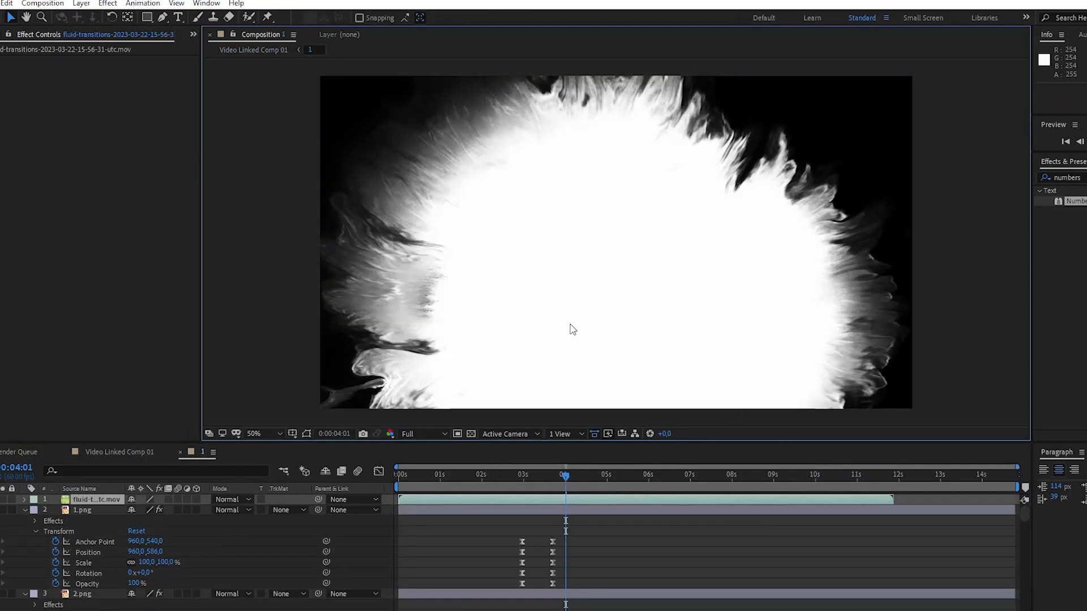
# Start both the fluid transition clip and the stone wall video at about 0:00:04:05 in comp 1
pyautogui.press('[')
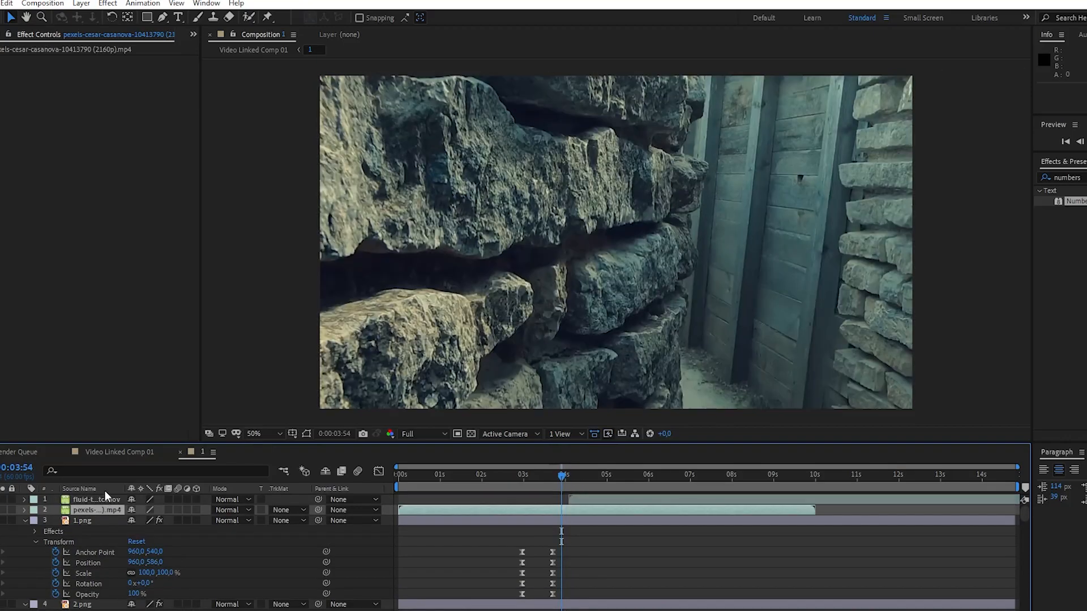
pyautogui.keyDown('ctrl'); pyautogui.click(91, 502); pyautogui.keyUp('ctrl')
pyautogui.rightClick(91, 501)
pyautogui.click(456, 533)
pyautogui.moveTo(420, 510); pyautogui.dragTo(587, 518)
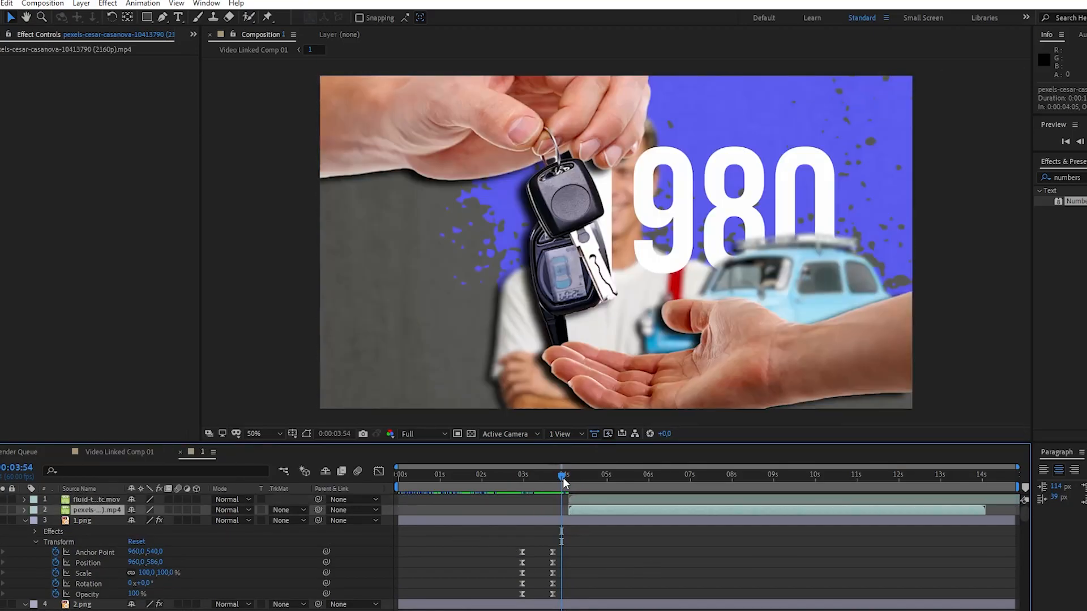
# Pre-compose the fluid transition clip and the stone wall video into a composition named "transiton"
pyautogui.moveTo(562, 479); pyautogui.dragTo(570, 480)
pyautogui.keyDown('ctrl'); pyautogui.click(581, 502); pyautogui.keyUp('ctrl')
pyautogui.rightClick(581, 503)
pyautogui.click(662, 420)
pyautogui.write('transiton')
pyautogui.press('Return')
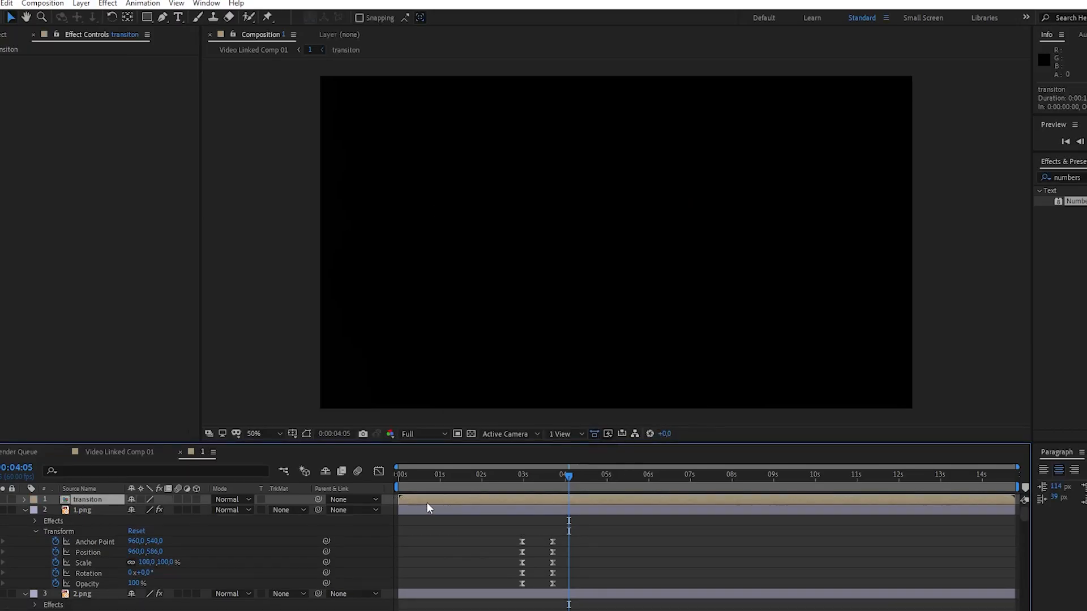
# Trim the transiton layer to start at 0:00:04:05, preview it and set its blending mode to Normal
pyautogui.moveTo(571, 476); pyautogui.dragTo(568, 475)
pyautogui.press('space')
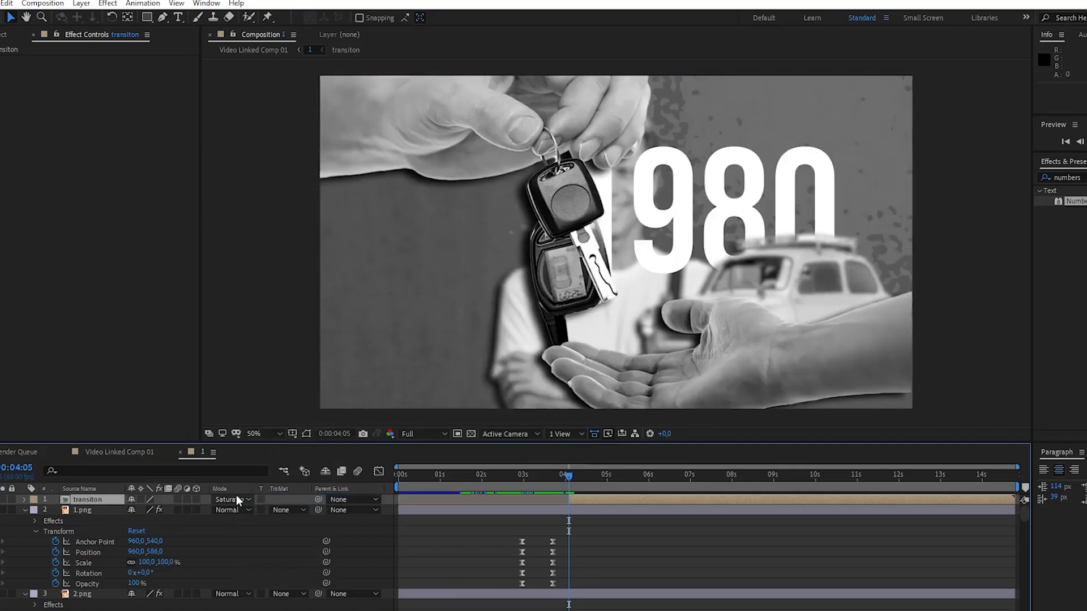
pyautogui.click(236, 499)
pyautogui.click(236, 499)
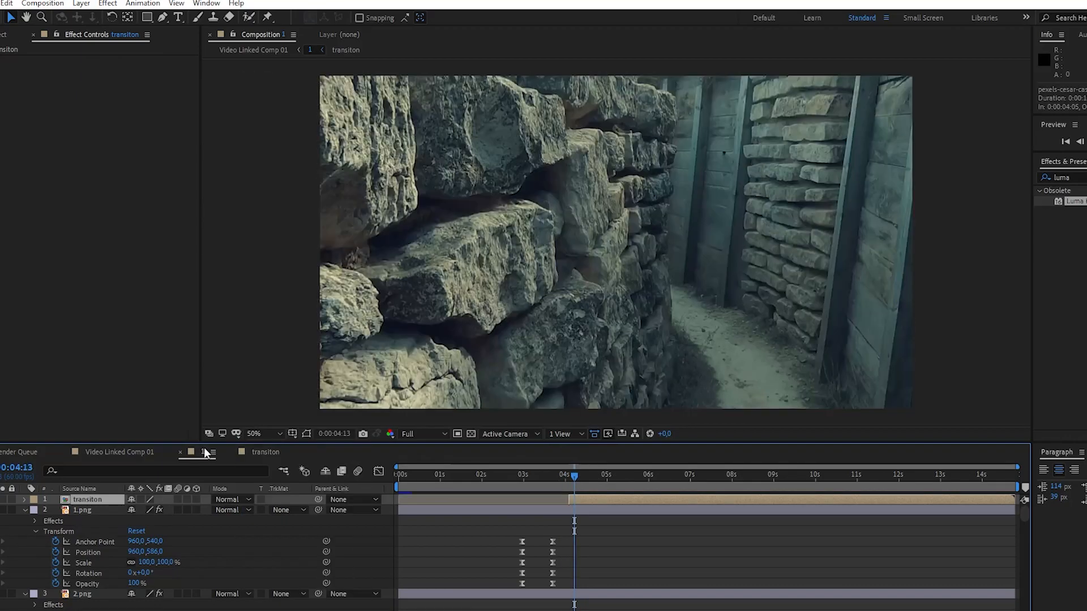
# In the transiton comp, configure the fluid clip's Luma Key to Key Out Darker with a threshold of 38
pyautogui.click(287, 453)
pyautogui.moveTo(96, 510); pyautogui.dragTo(96, 499)
pyautogui.click(122, 71)
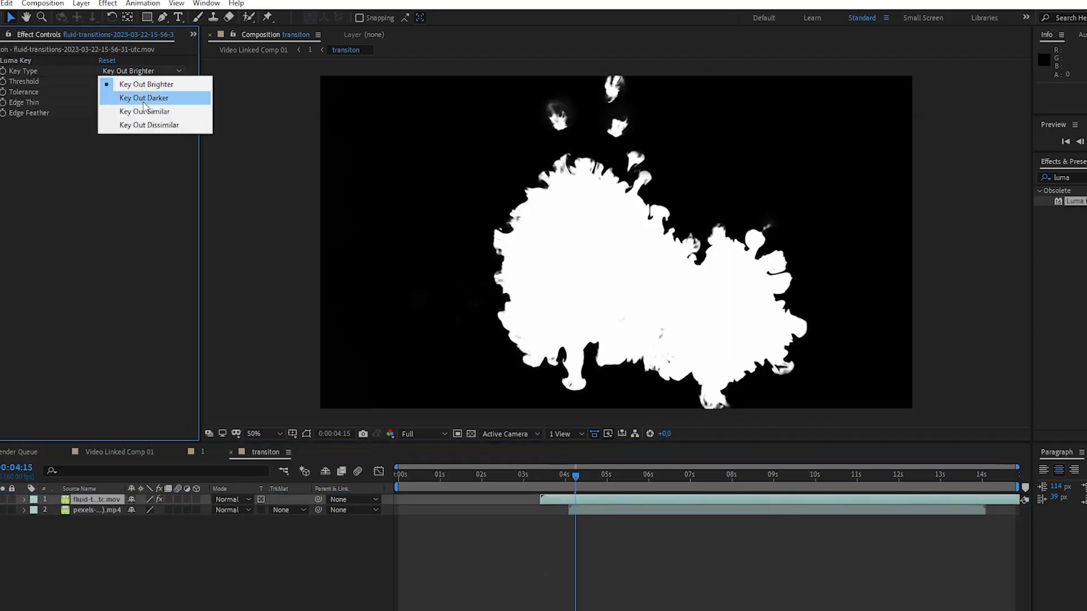
pyautogui.click(143, 101)
pyautogui.moveTo(103, 82); pyautogui.dragTo(12, 82)
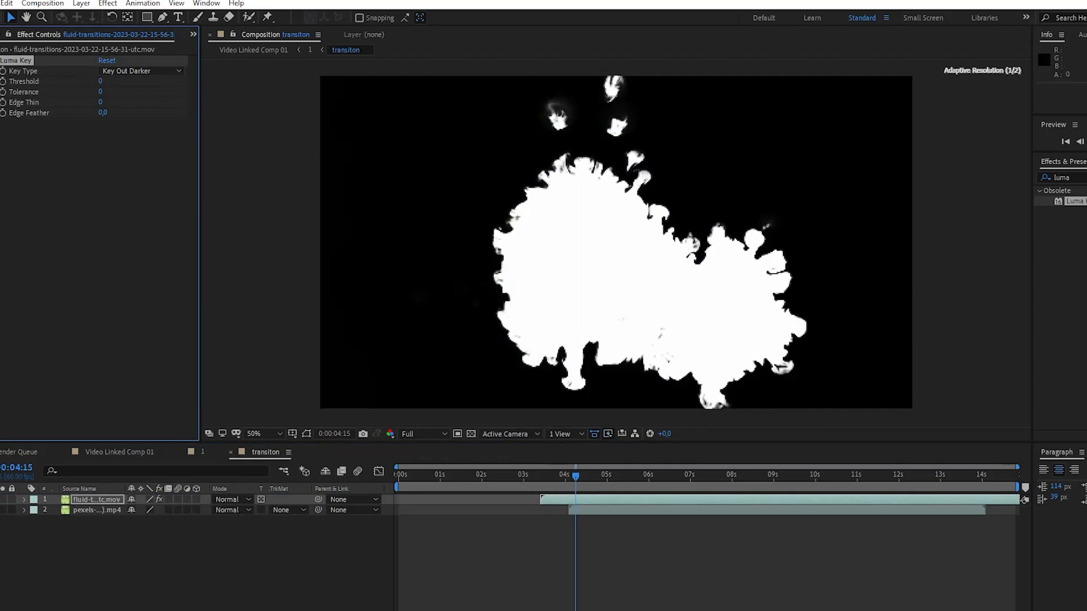
pyautogui.moveTo(100, 81); pyautogui.dragTo(119, 73)
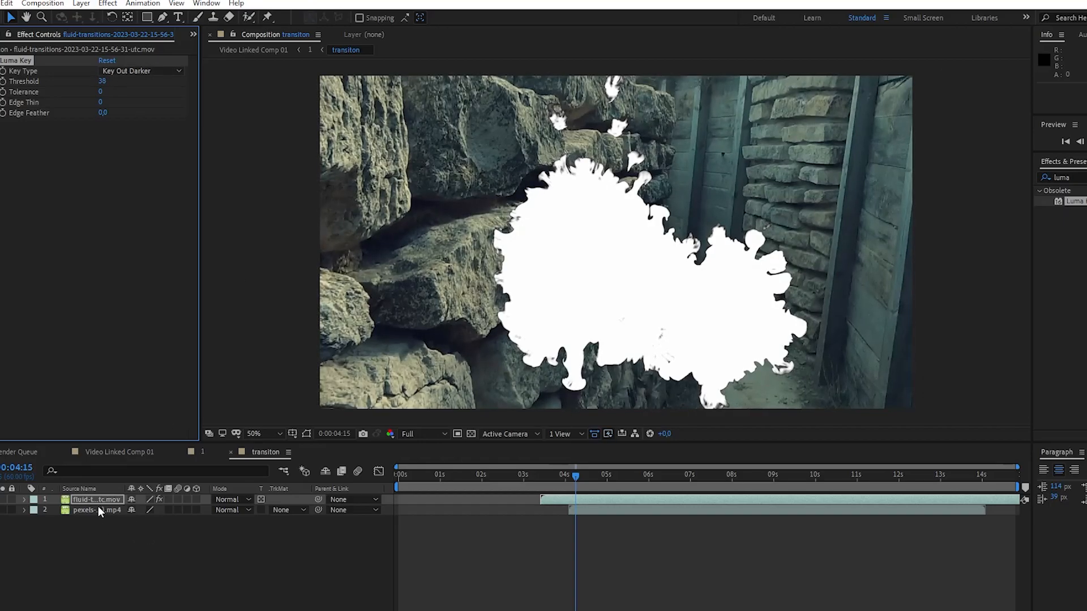
# Place the stone wall video above the keyed fluid clip and turn on its Preserve Underlying Transparency switch
pyautogui.moveTo(97, 506); pyautogui.dragTo(102, 496)
pyautogui.click(262, 499)
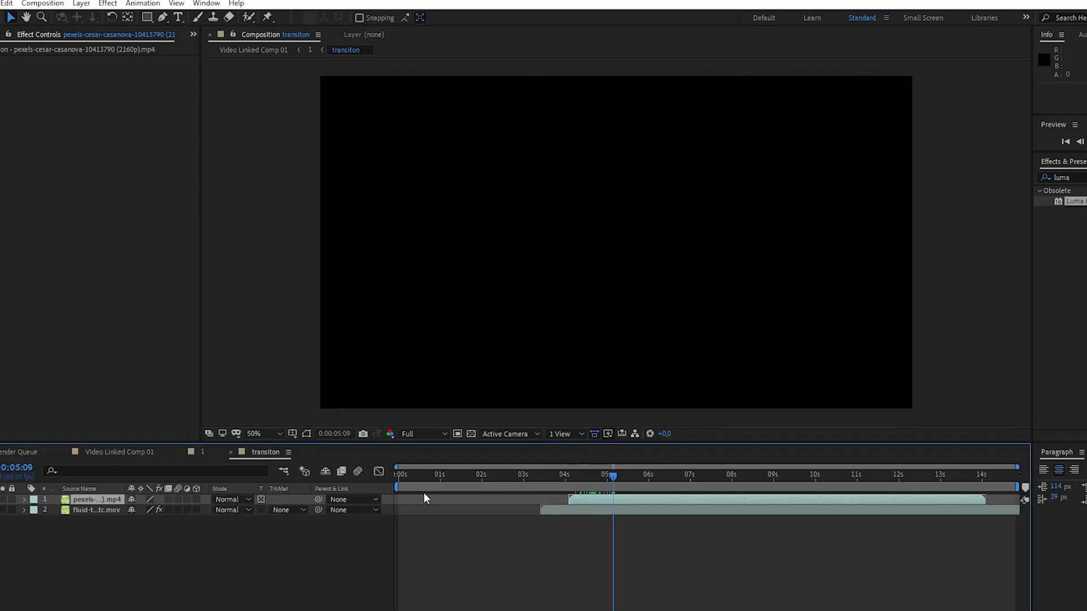
pyautogui.click(603, 478)
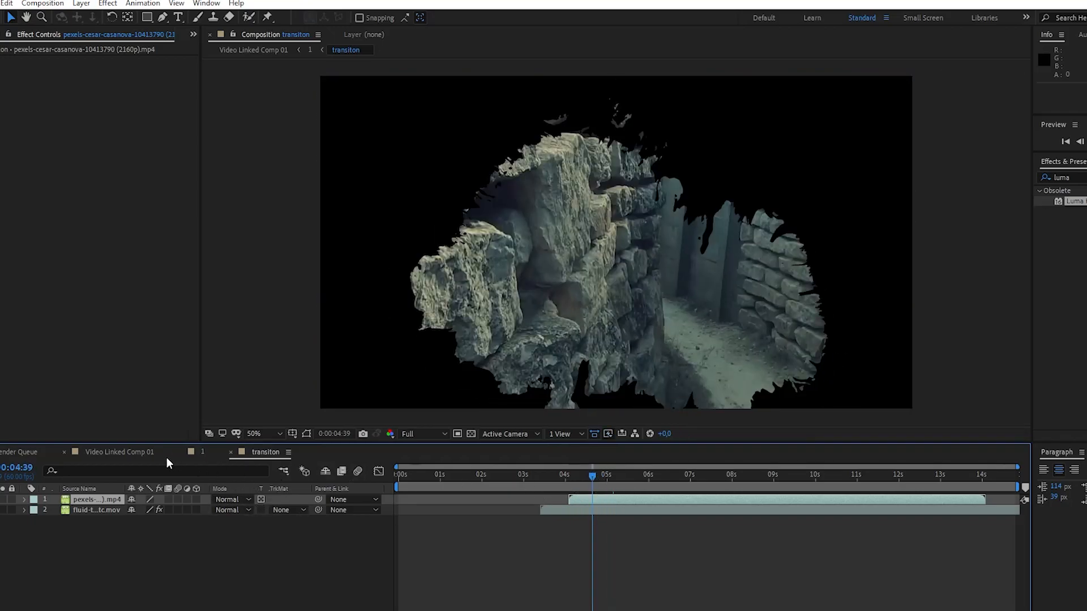
# Check the fluid transition over the car key scene in Video Linked Comp 01 and preview it in comp 1
pyautogui.click(164, 455)
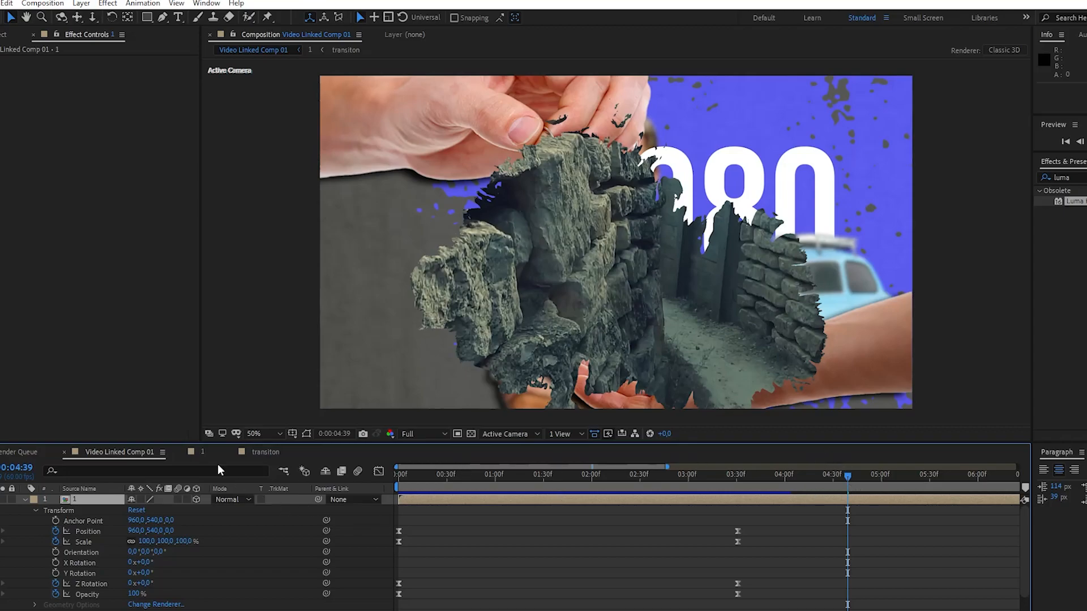
pyautogui.click(205, 453)
pyautogui.click(277, 452)
pyautogui.click(206, 452)
pyautogui.moveTo(586, 472); pyautogui.dragTo(559, 474)
pyautogui.press('space')
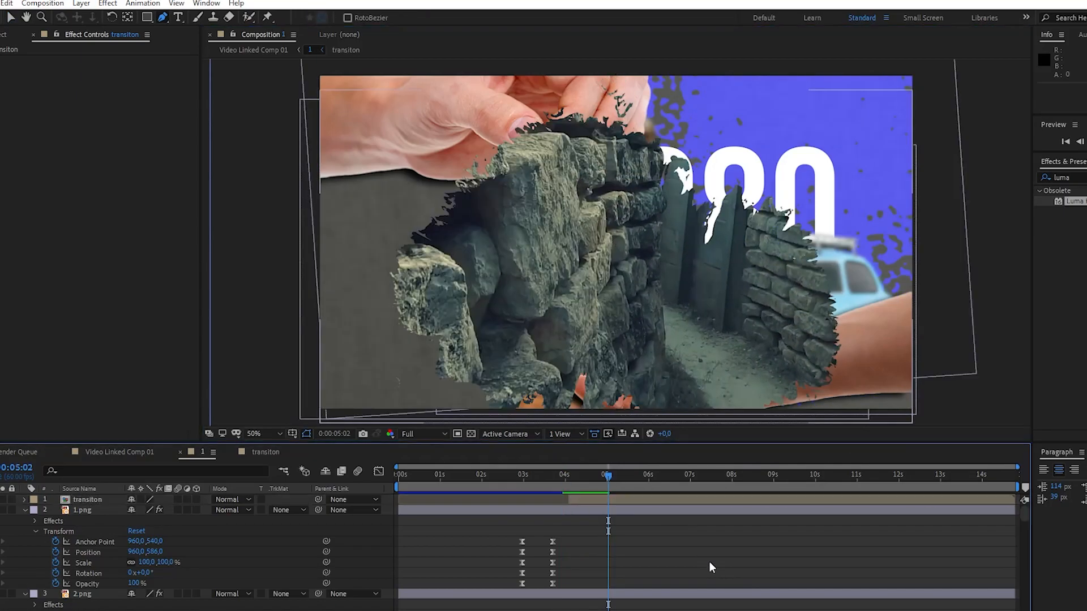
# Draw a short horizontal Pen line just below the frame's centre with a 140 px yellow stroke to form a bar
pyautogui.click(517, 305)
pyautogui.moveTo(428, 19); pyautogui.dragTo(468, 24)
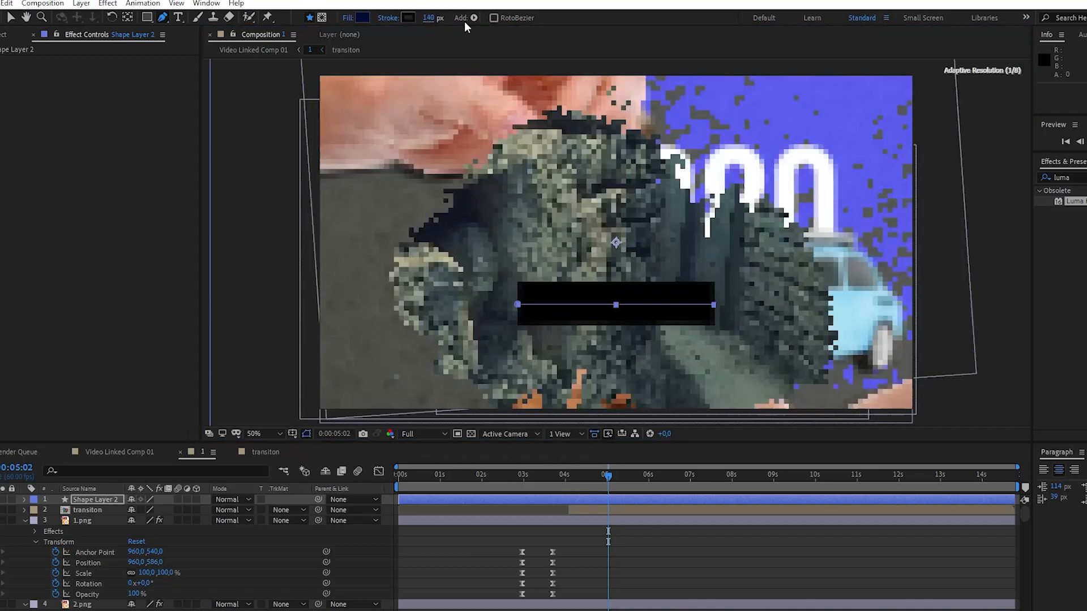
pyautogui.click(408, 18)
pyautogui.click(806, 519)
pyautogui.click(779, 388)
pyautogui.click(904, 390)
pyautogui.press('v')
pyautogui.click(479, 544)
# Add a text box reading "in 1990s" over the yellow bar and set its font size to 82 px
pyautogui.click(179, 18)
pyautogui.moveTo(522, 289); pyautogui.dragTo(547, 299)
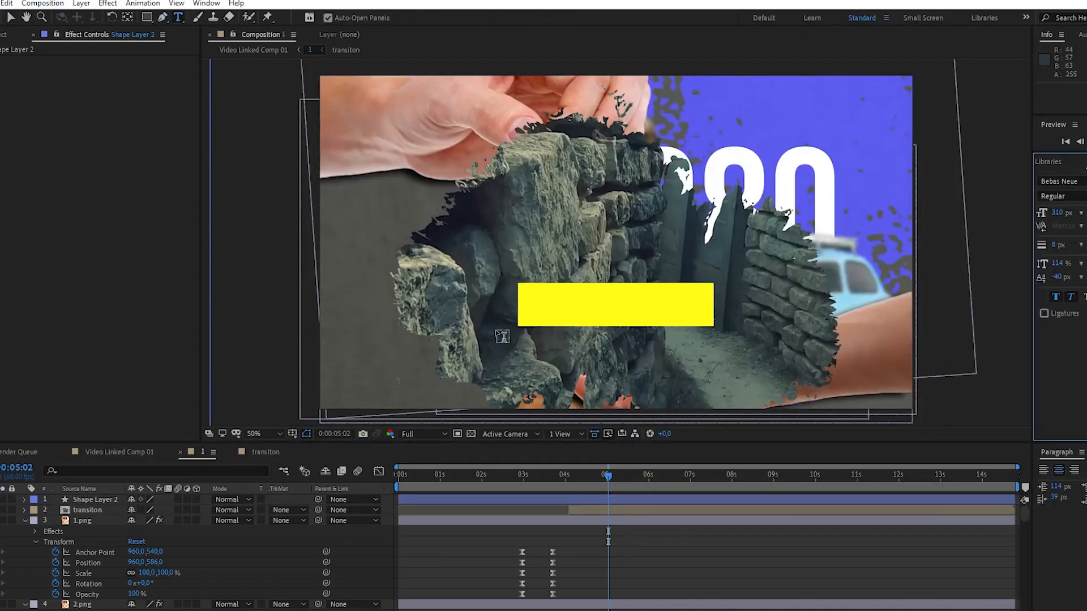
pyautogui.moveTo(705, 326); pyautogui.dragTo(711, 322)
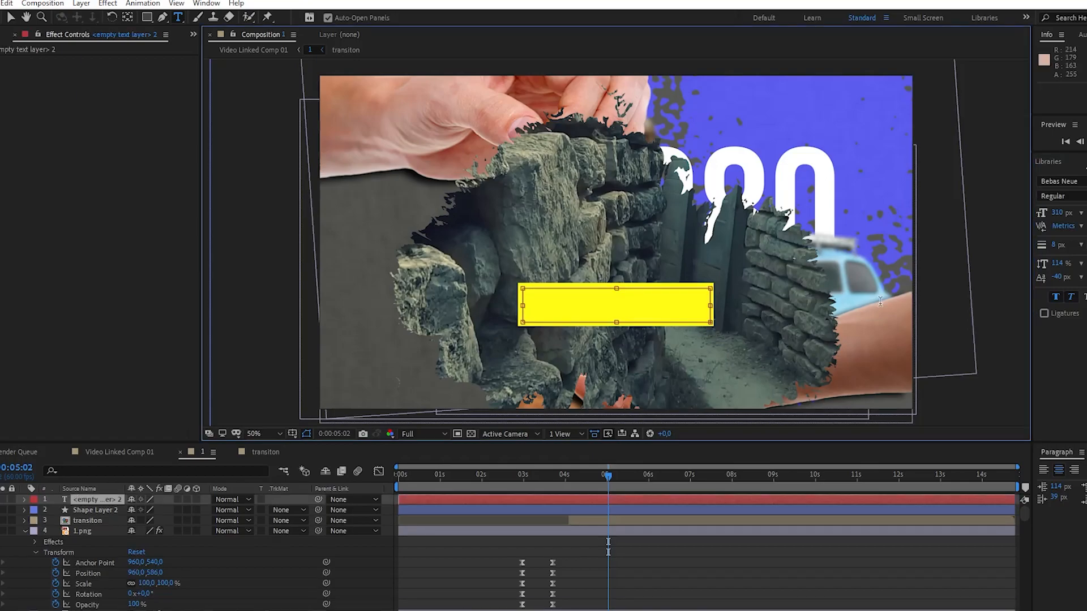
pyautogui.click(11, 18)
pyautogui.moveTo(933, 210); pyautogui.dragTo(917, 214)
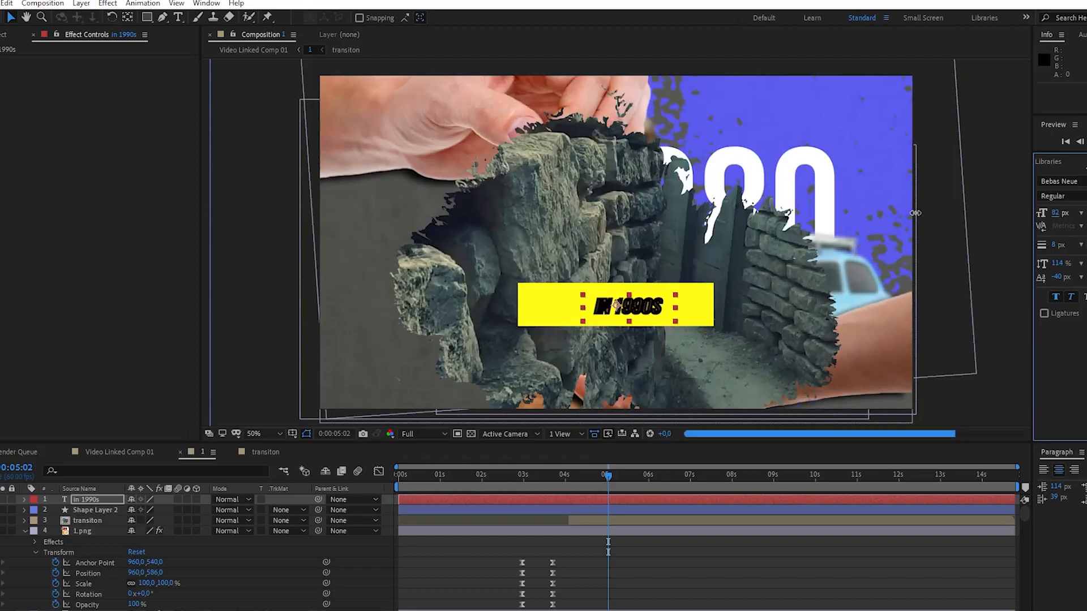
# Set the "in 1990s" text's stroke width to 0 px and its fill colour to black
pyautogui.moveTo(1057, 247); pyautogui.dragTo(1048, 246)
pyautogui.click(1085, 187)
pyautogui.click(635, 388)
pyautogui.click(907, 390)
pyautogui.click(1086, 187)
pyautogui.click(635, 545)
pyautogui.click(905, 391)
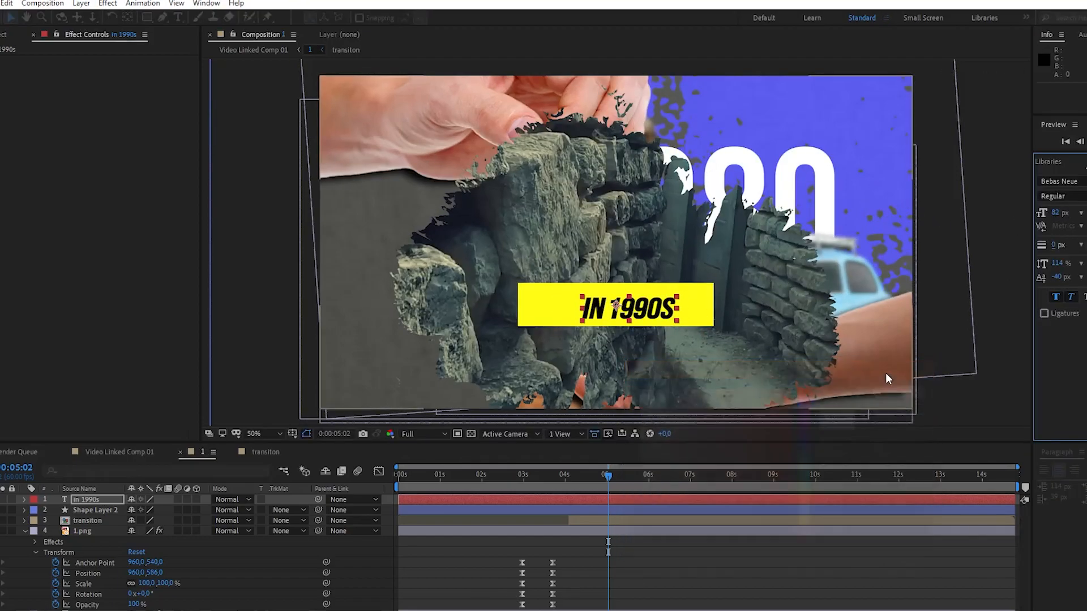
# Enlarge the "in 1990s" text to 106 px and centre it horizontally on the yellow bar
pyautogui.moveTo(1072, 215); pyautogui.dragTo(1074, 215)
pyautogui.moveTo(660, 315); pyautogui.dragTo(648, 312)
pyautogui.click(1084, 453)
pyautogui.click(1067, 482)
# Add Trim Paths to the yellow bar's shape layer and keyframe its End at 0% at 0:00:05:02
pyautogui.click(24, 510)
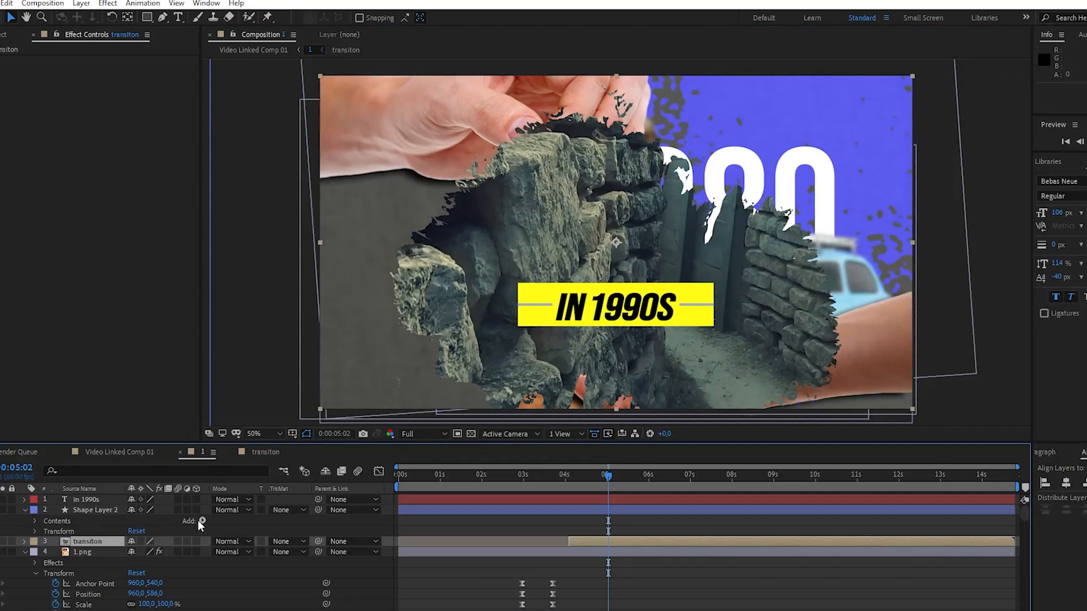
pyautogui.click(202, 521)
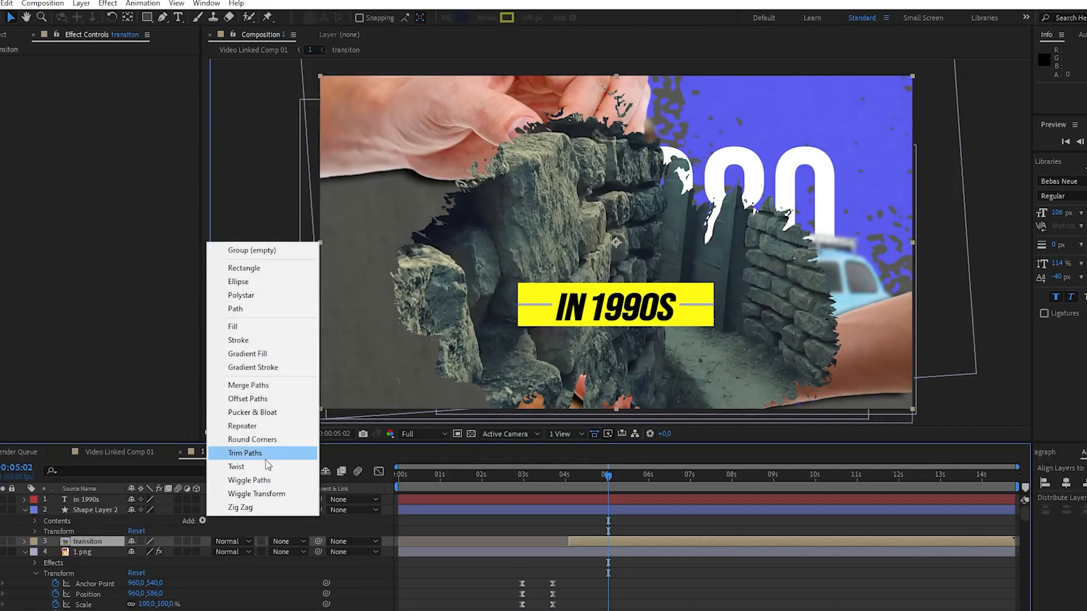
pyautogui.click(265, 454)
pyautogui.click(46, 543)
pyautogui.moveTo(141, 564); pyautogui.dragTo(85, 564)
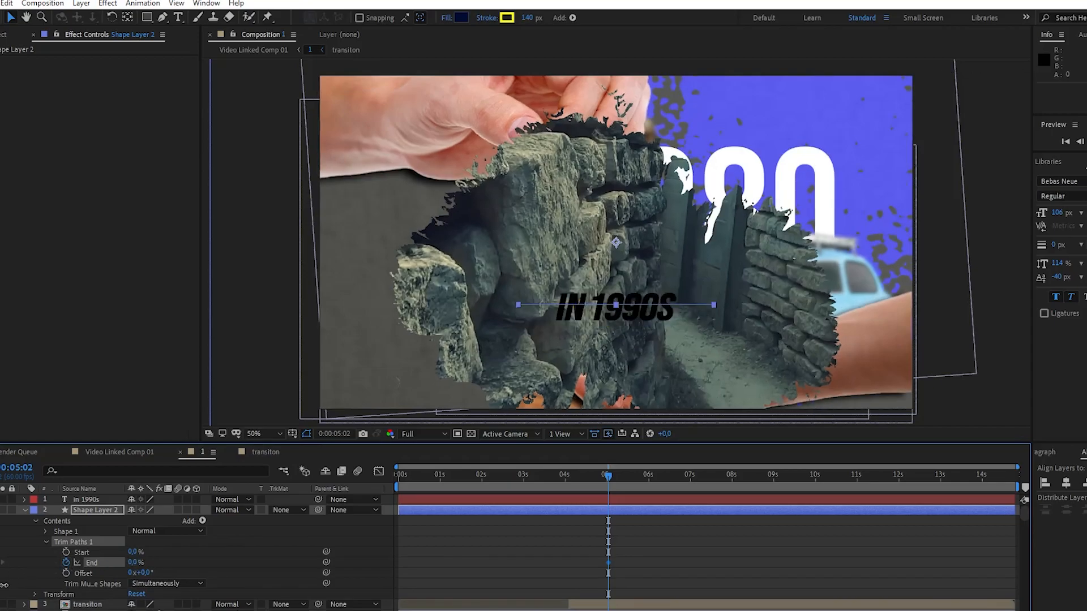
# Keyframe the yellow bar's Trim Paths End at 100% at 0:00:05:28
pyautogui.press('space')
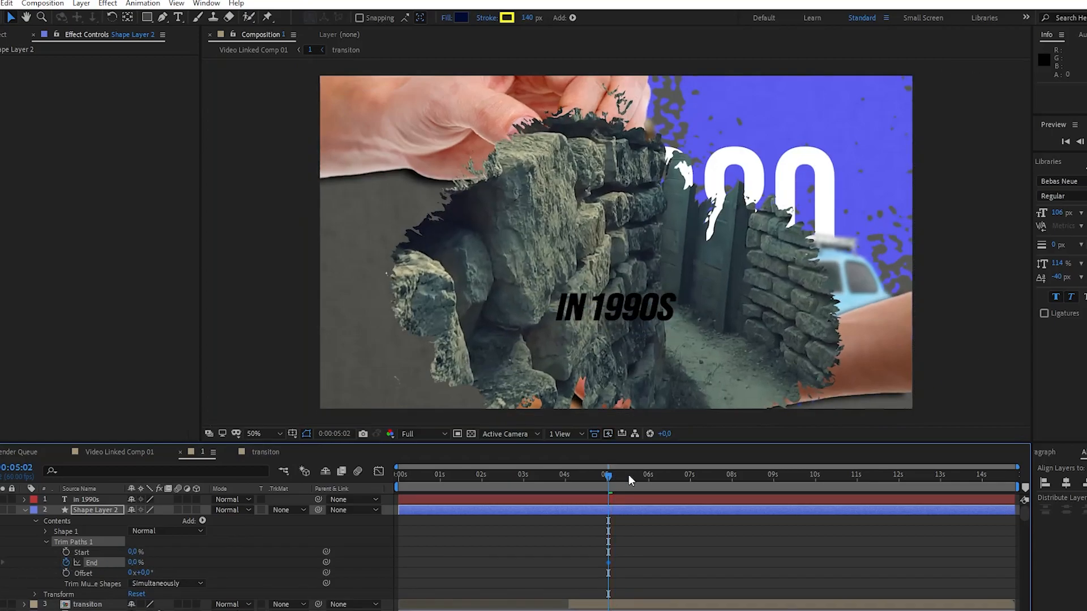
pyautogui.click(626, 475)
pyautogui.moveTo(133, 565); pyautogui.dragTo(195, 564)
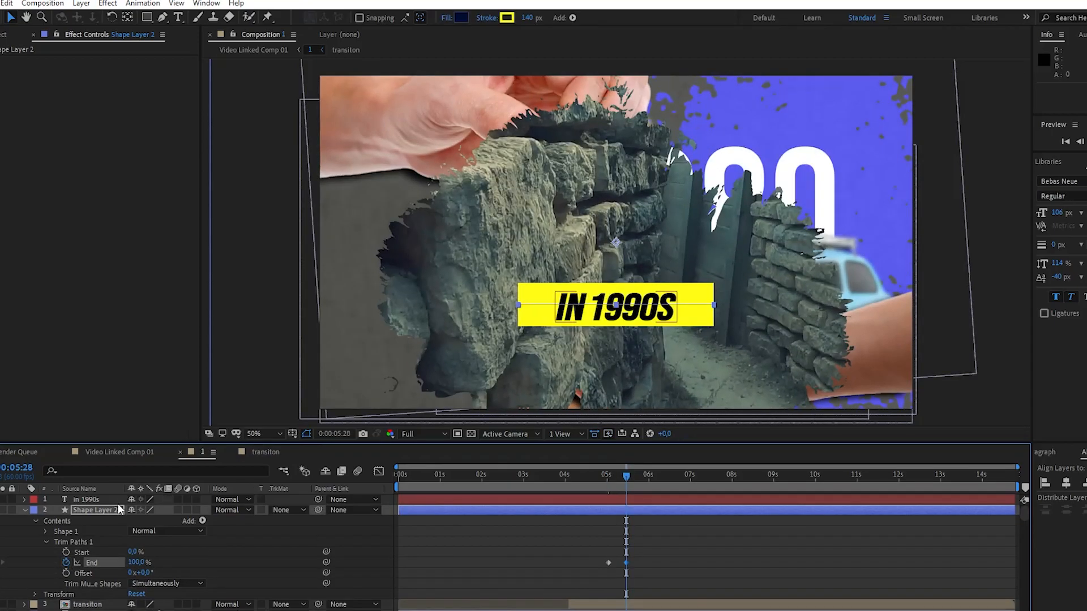
# Add a new mask around the "in 1990s" text layer and expand the mask's properties
pyautogui.rightClick(92, 502)
pyautogui.moveTo(202, 146)
pyautogui.click(274, 148)
pyautogui.click(23, 499)
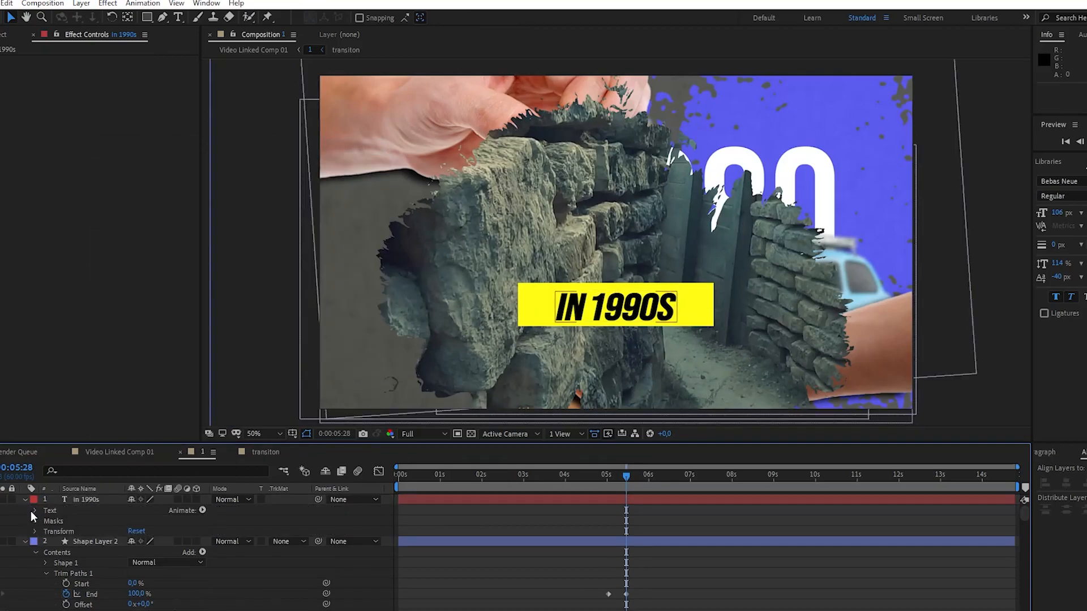
pyautogui.click(36, 521)
pyautogui.click(46, 532)
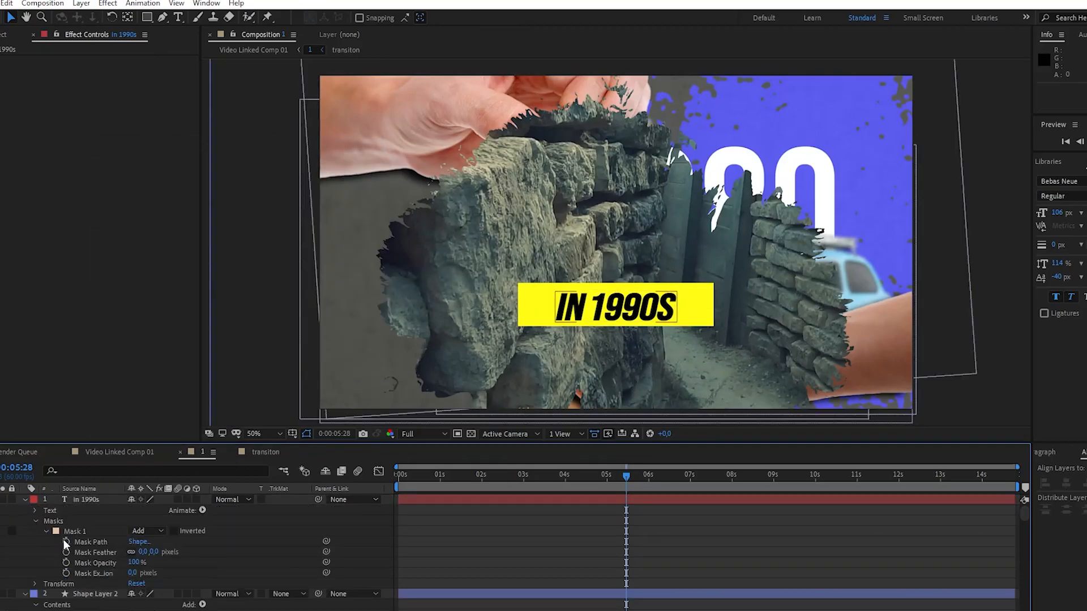
# Keyframe the text's Mask Path from its right edge collapsed past the text's left side at 0:00:05:02 to full width at 0:00:05:28
pyautogui.scroll(-2, 537, 533)
pyautogui.click(610, 479)
pyautogui.scroll(2, 269, 594)
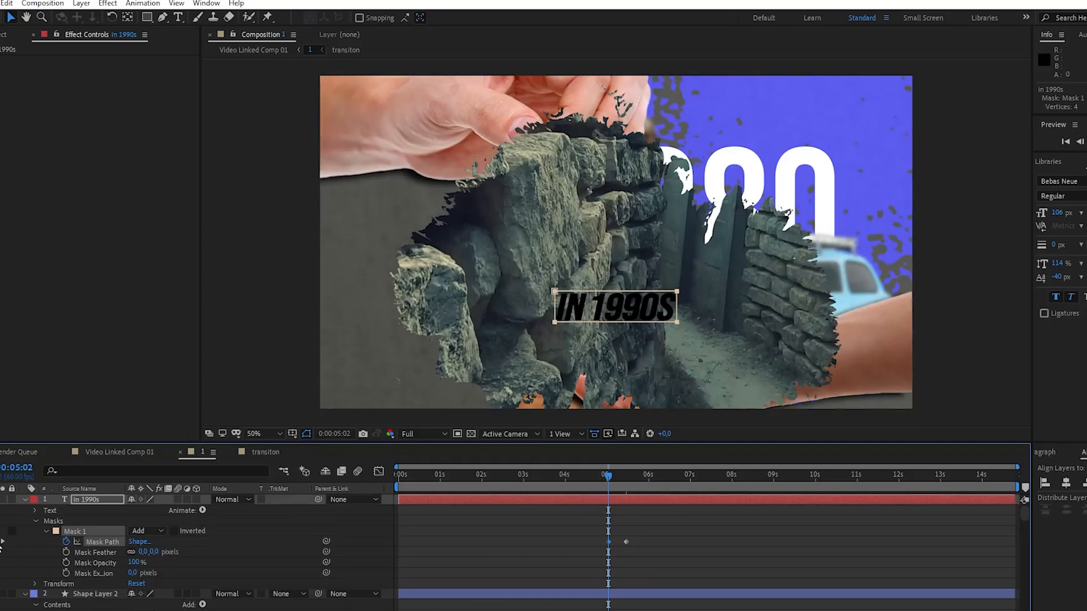
pyautogui.doubleClick(677, 308)
pyautogui.moveTo(677, 308); pyautogui.dragTo(546, 308)
# Apply Easy Ease to the text's Mask Path keyframes and the yellow bar's Trim Paths End keyframes
pyautogui.click(531, 541)
pyautogui.moveTo(531, 539); pyautogui.dragTo(662, 564)
pyautogui.press('F9')
pyautogui.scroll(-3, 671, 563)
pyautogui.moveTo(574, 547); pyautogui.dragTo(662, 562)
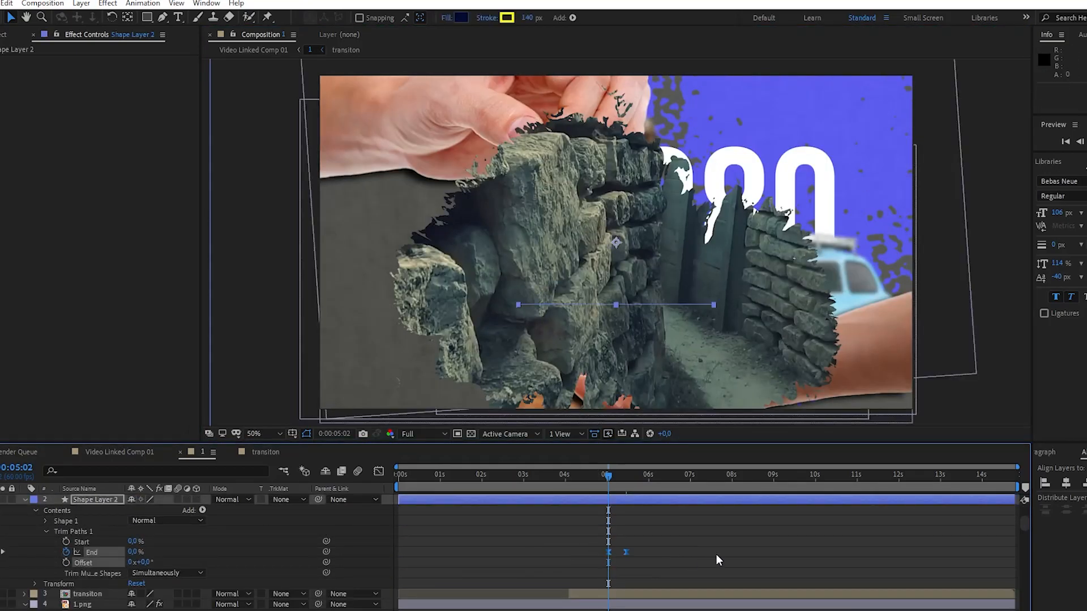
pyautogui.press('F9')
# Preview the title bar reveal and delay the text's first Mask Path keyframe to 0:00:05:07
pyautogui.press('space')
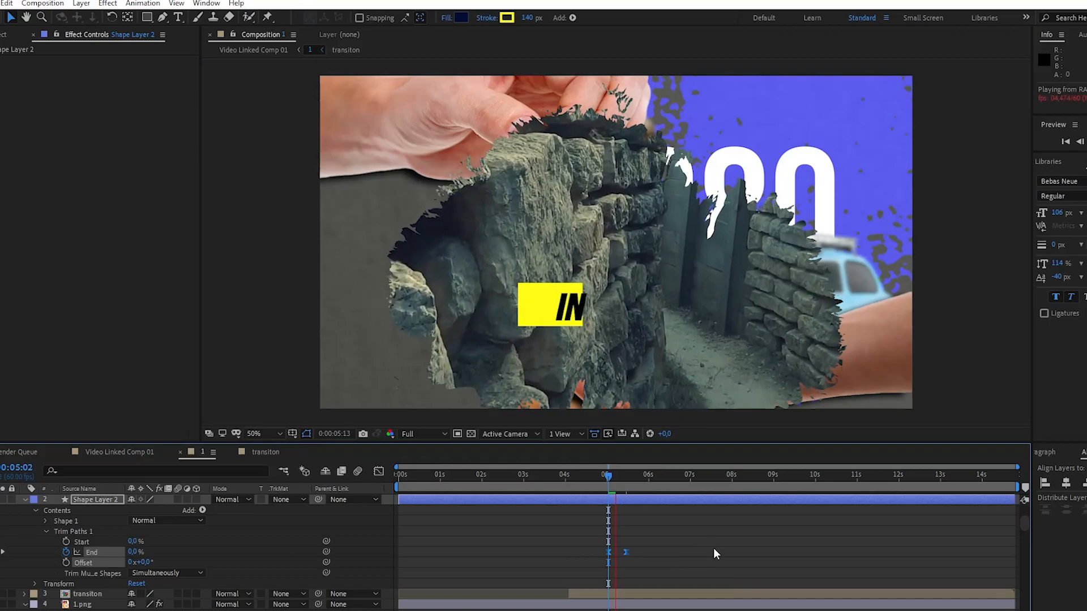
pyautogui.press('space')
pyautogui.scroll(2, 664, 557)
pyautogui.click(609, 510)
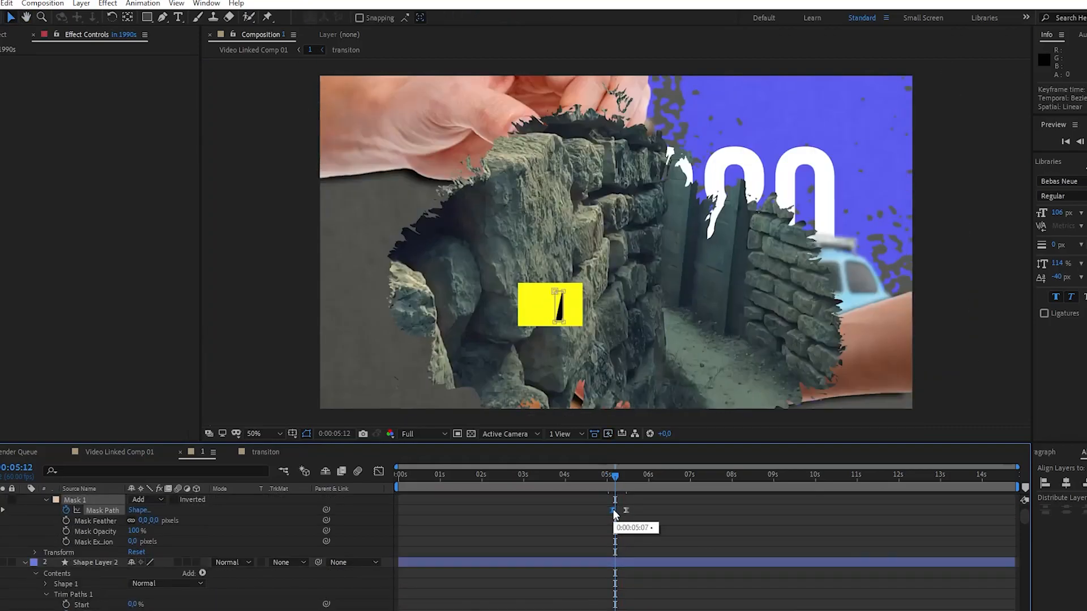
pyautogui.click(612, 480)
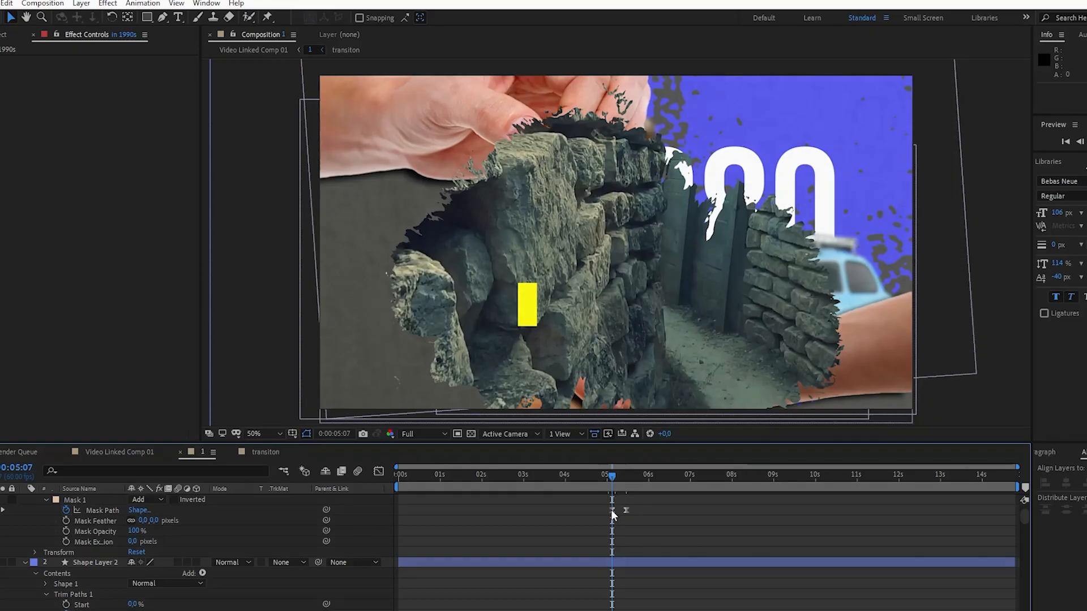
pyautogui.click(612, 510)
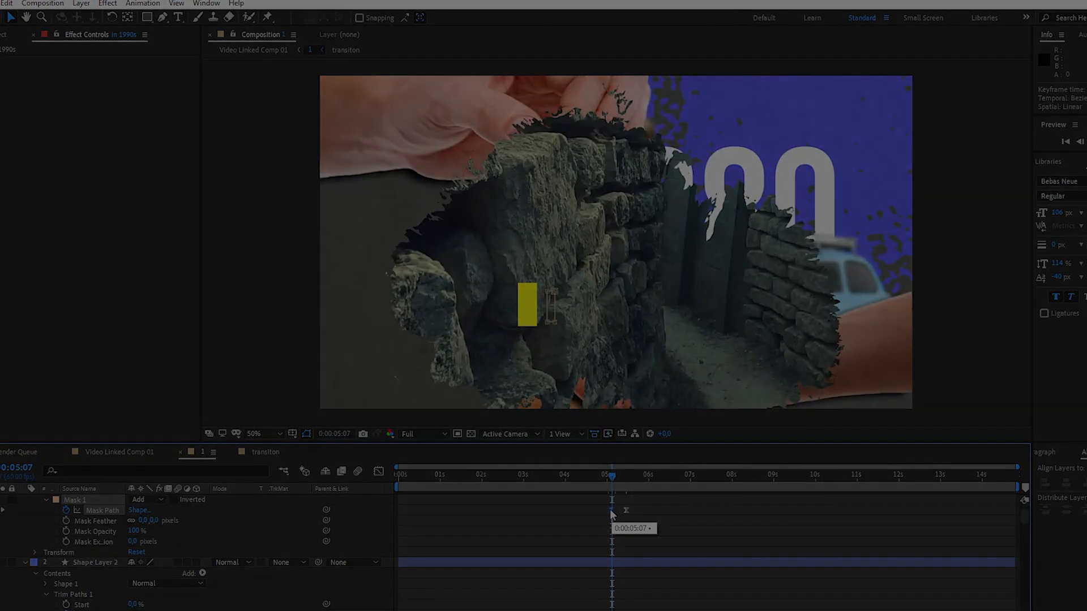